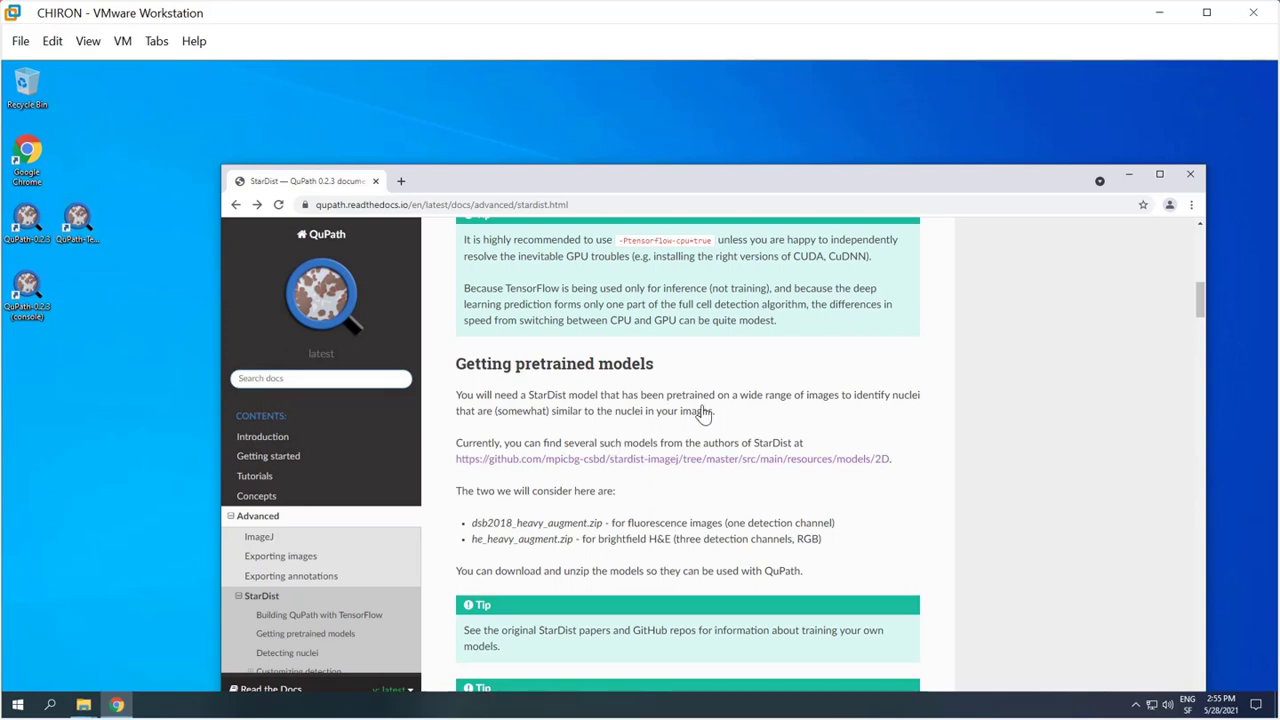
# Scroll the QuPath StarDist docs down to the Getting pretrained models section
pyautogui.scroll(6, 658, 475)
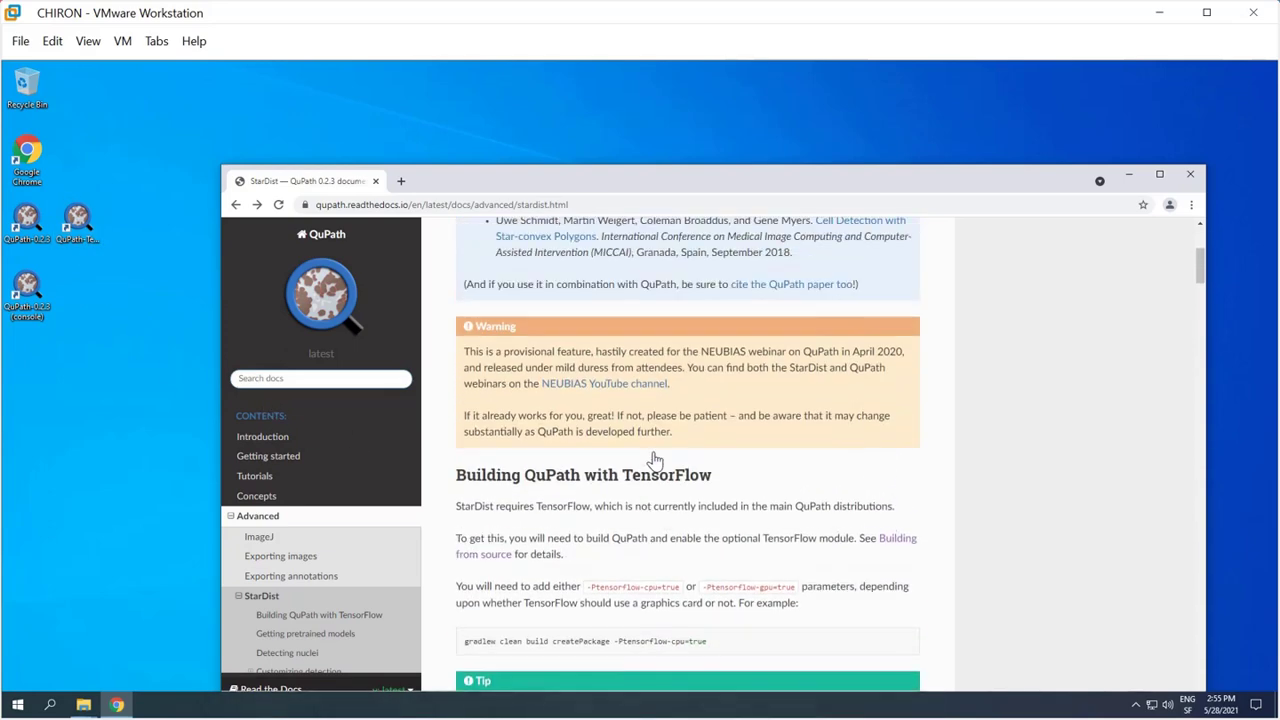
pyautogui.scroll(2, 655, 461)
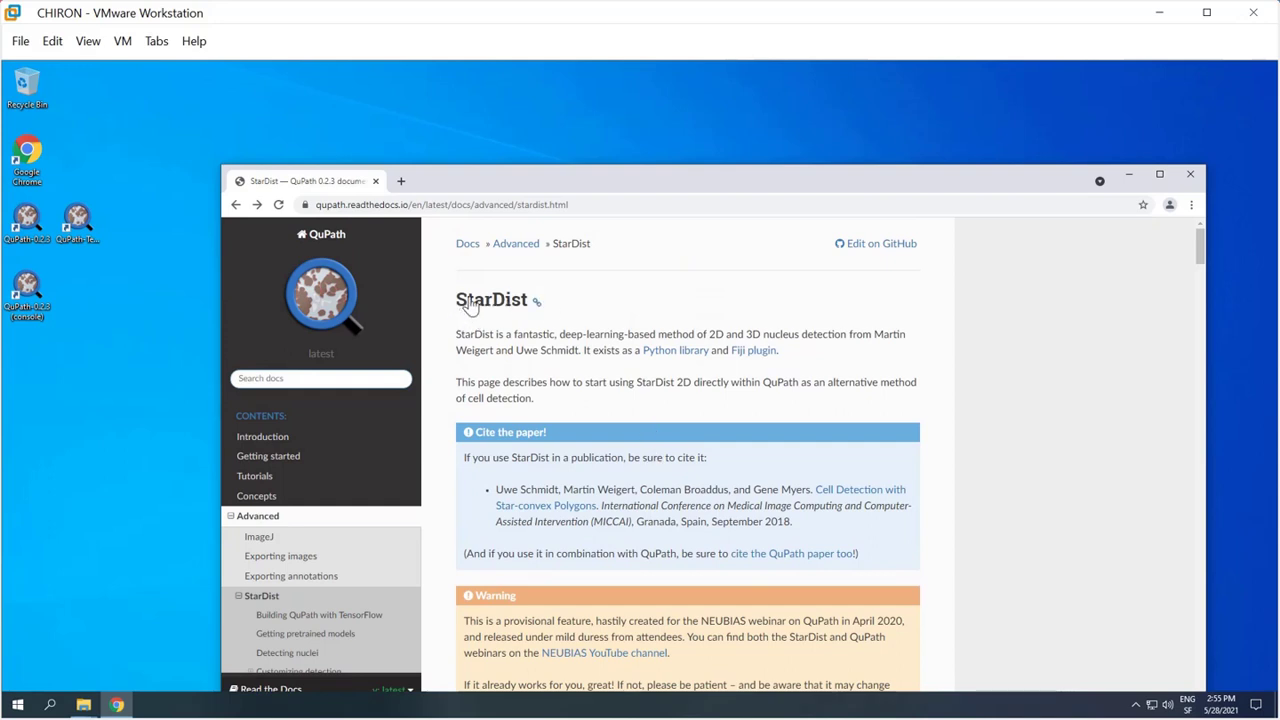
pyautogui.scroll(-2, 640, 452)
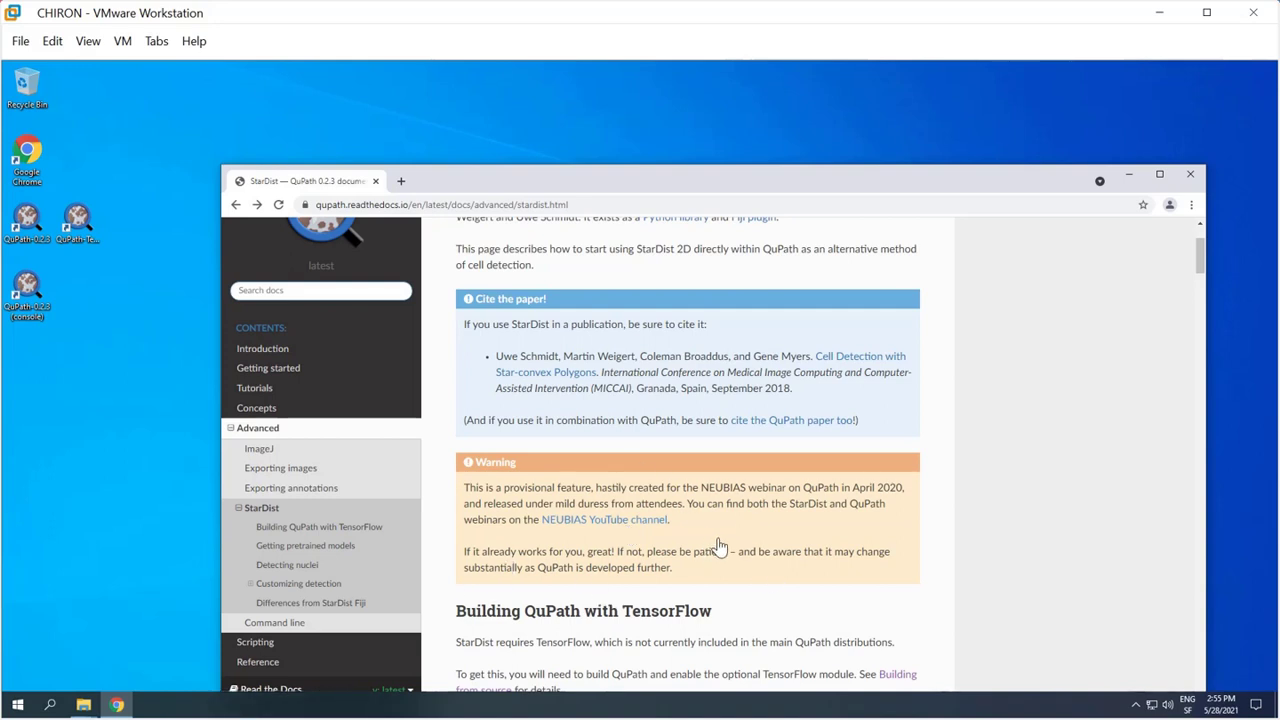
pyautogui.scroll(-1, 718, 546)
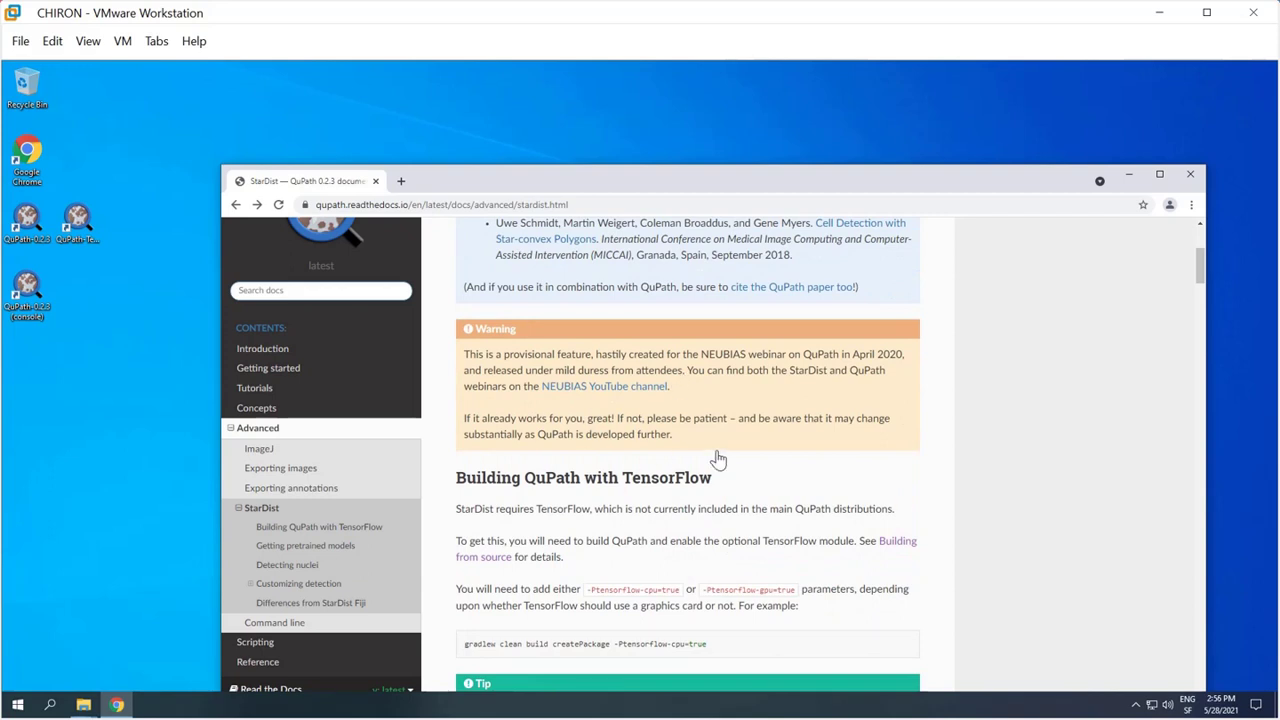
pyautogui.scroll(-2, 628, 463)
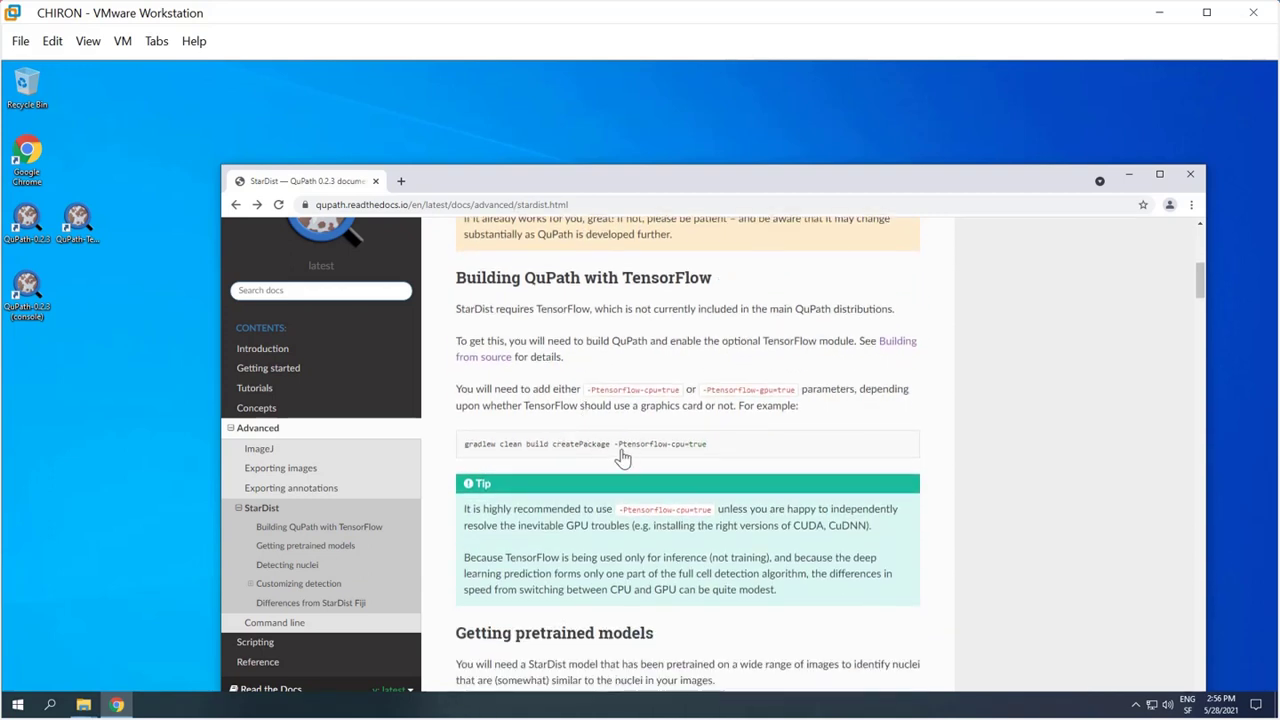
pyautogui.scroll(-4, 606, 447)
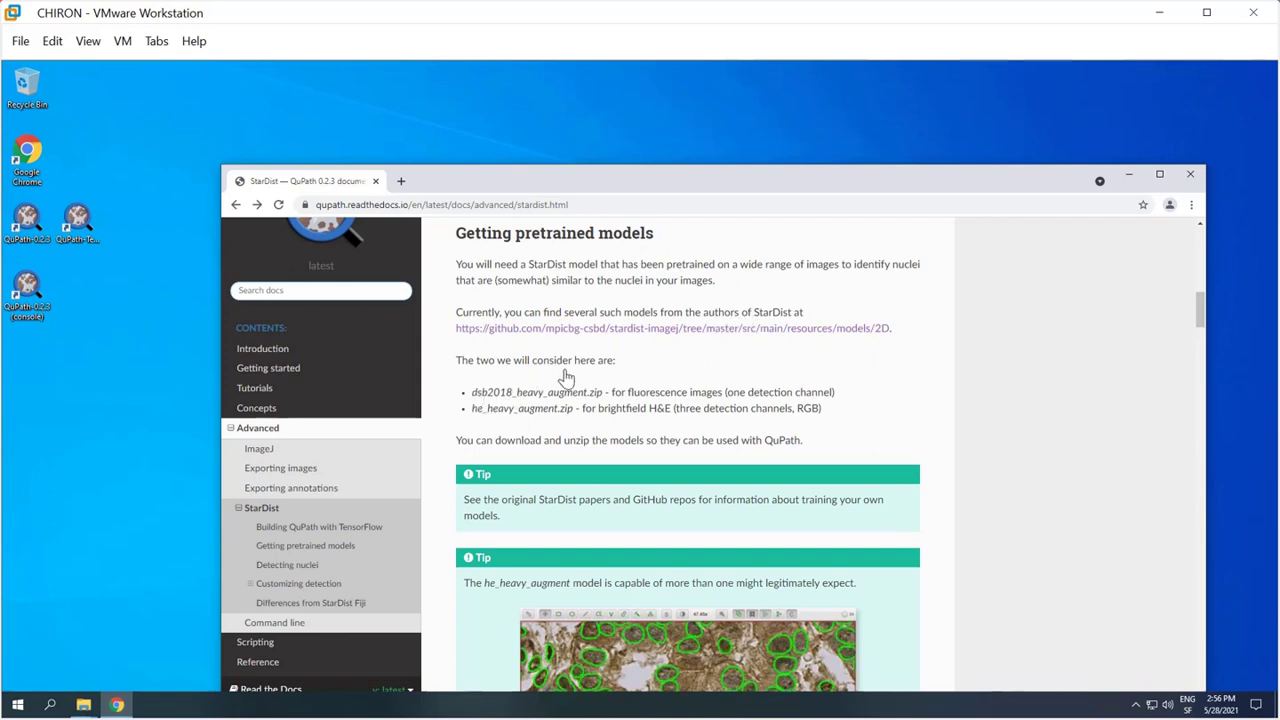
# Open the StarDist pretrained models GitHub link in a new tab and switch to it
pyautogui.rightClick(538, 330)
pyautogui.click(565, 340)
pyautogui.click(465, 185)
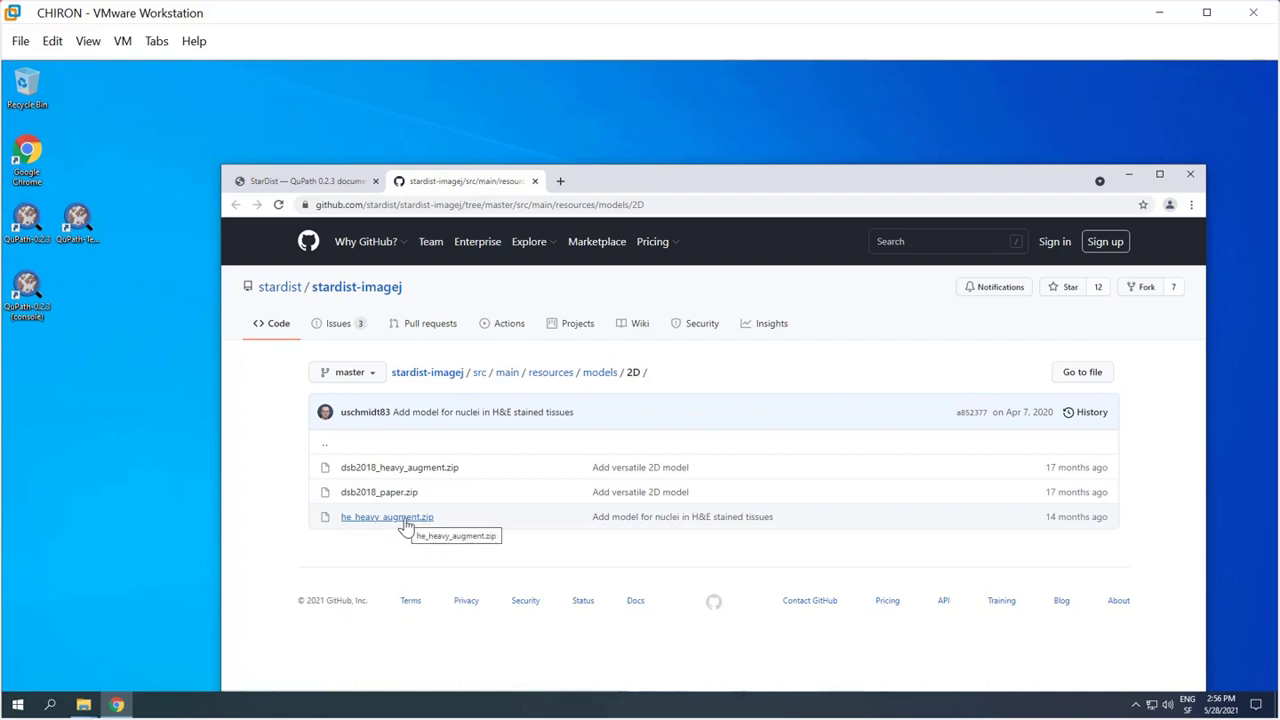
# Download dsb2018_heavy_augment.zip and he_heavy_augment.zip from the 2D models folder
pyautogui.rightClick(409, 477)
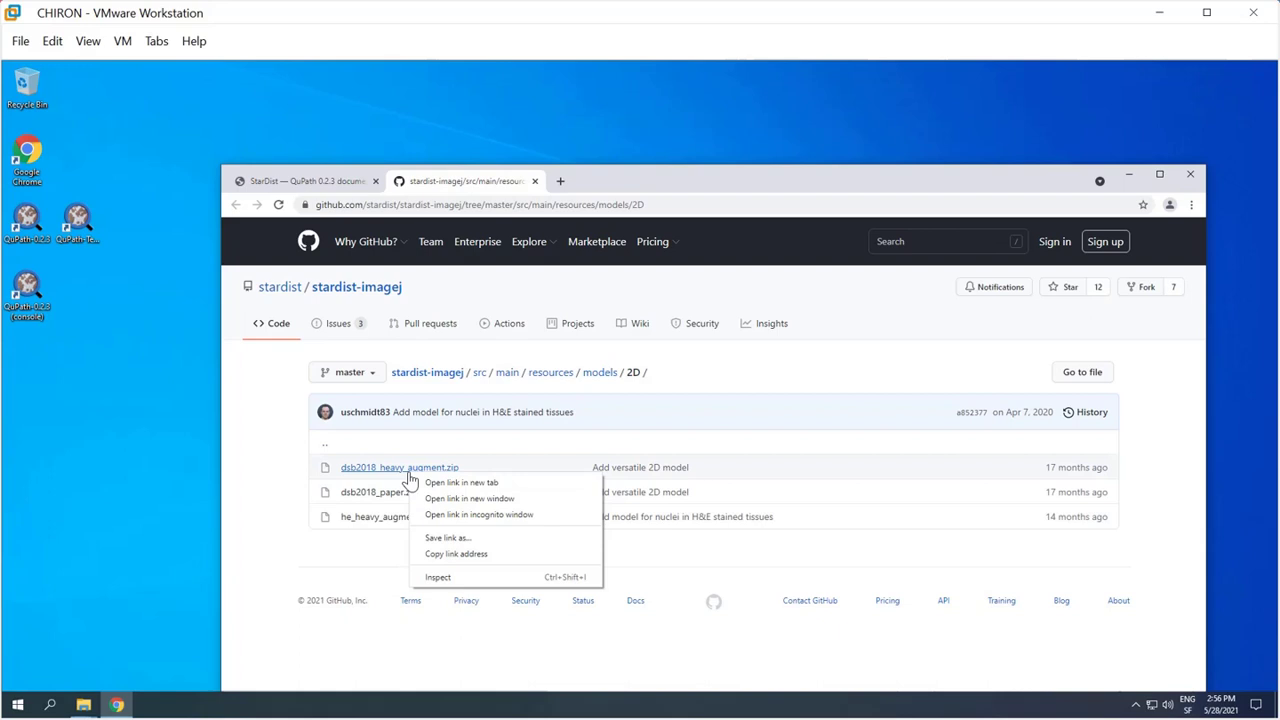
pyautogui.click(387, 470)
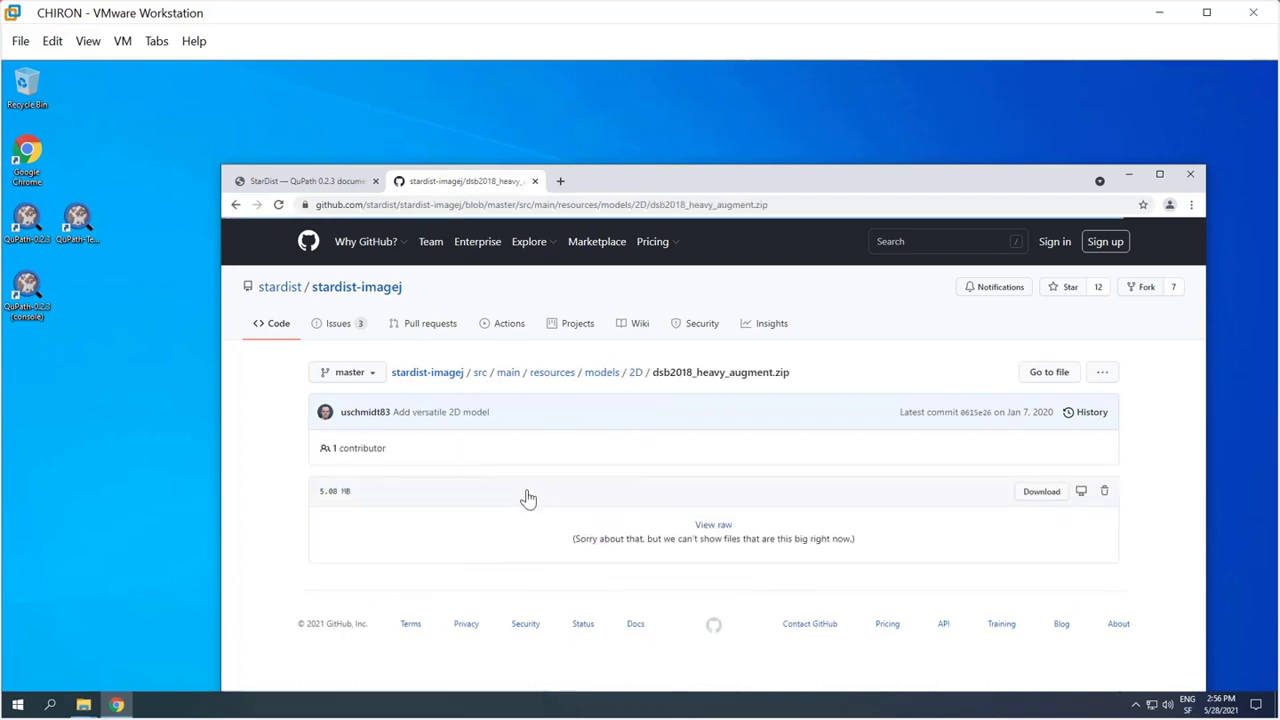
pyautogui.click(1038, 491)
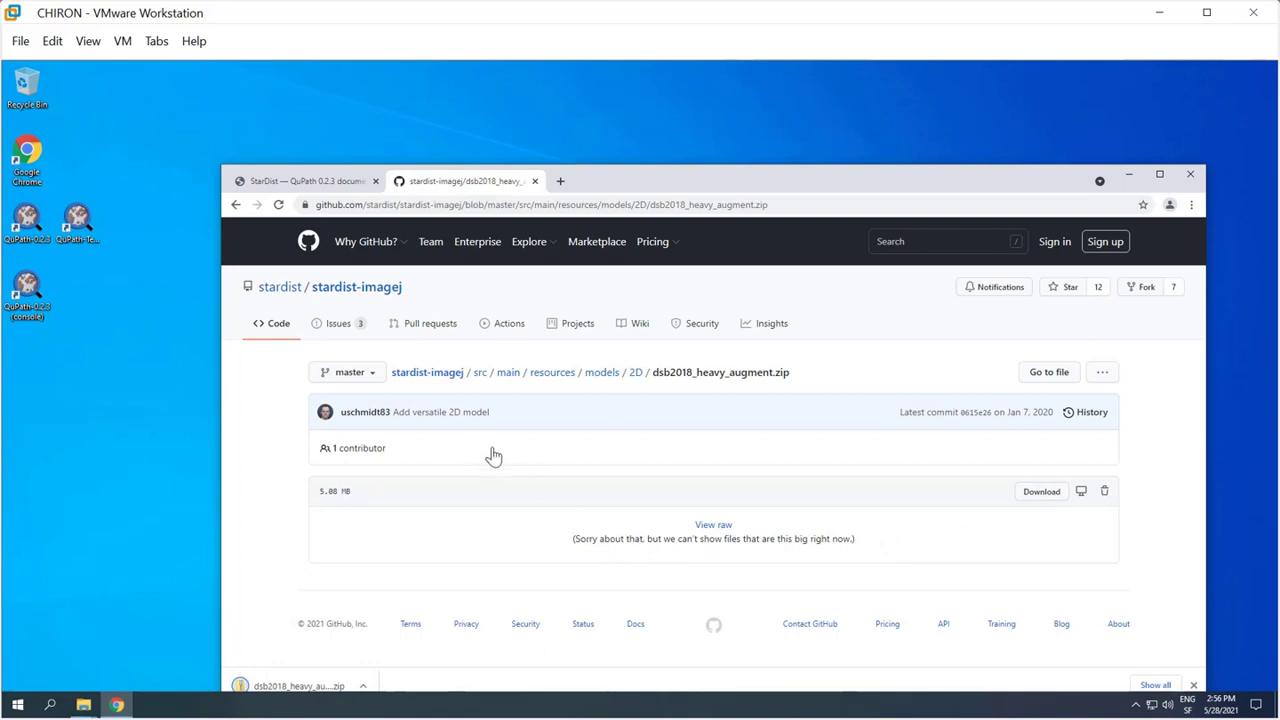
pyautogui.hotkey('alt', 'Left')
pyautogui.click(400, 518)
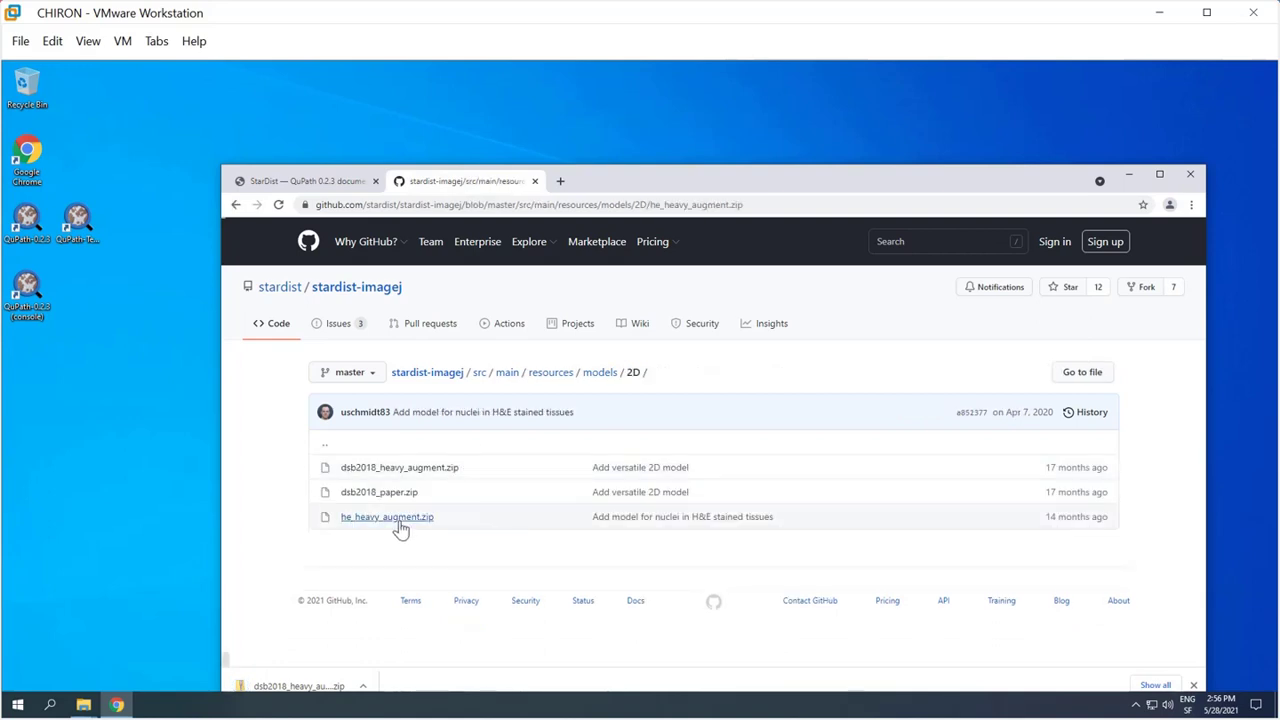
pyautogui.click(1041, 491)
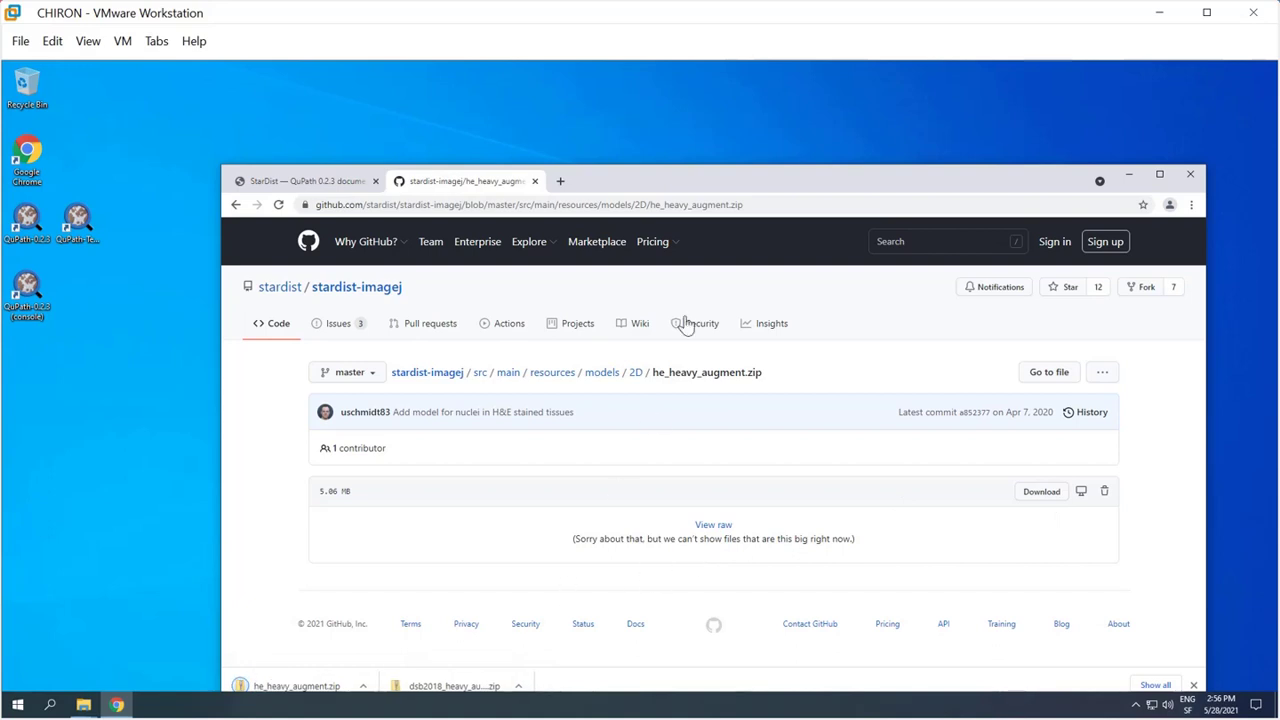
pyautogui.moveTo(651, 182); pyautogui.dragTo(640, 149)
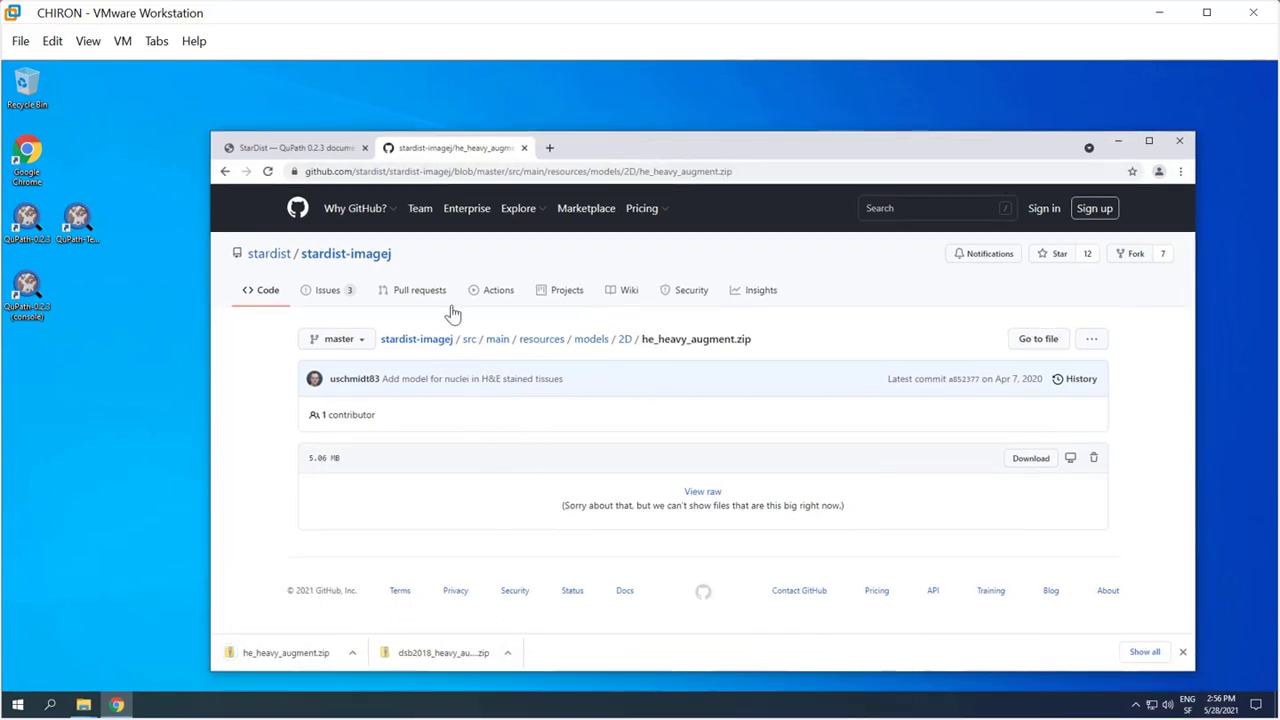
# Extract both dsb2018_heavy_augment and he_heavy_augment zips into folders in Downloads
pyautogui.click(509, 653)
pyautogui.click(531, 607)
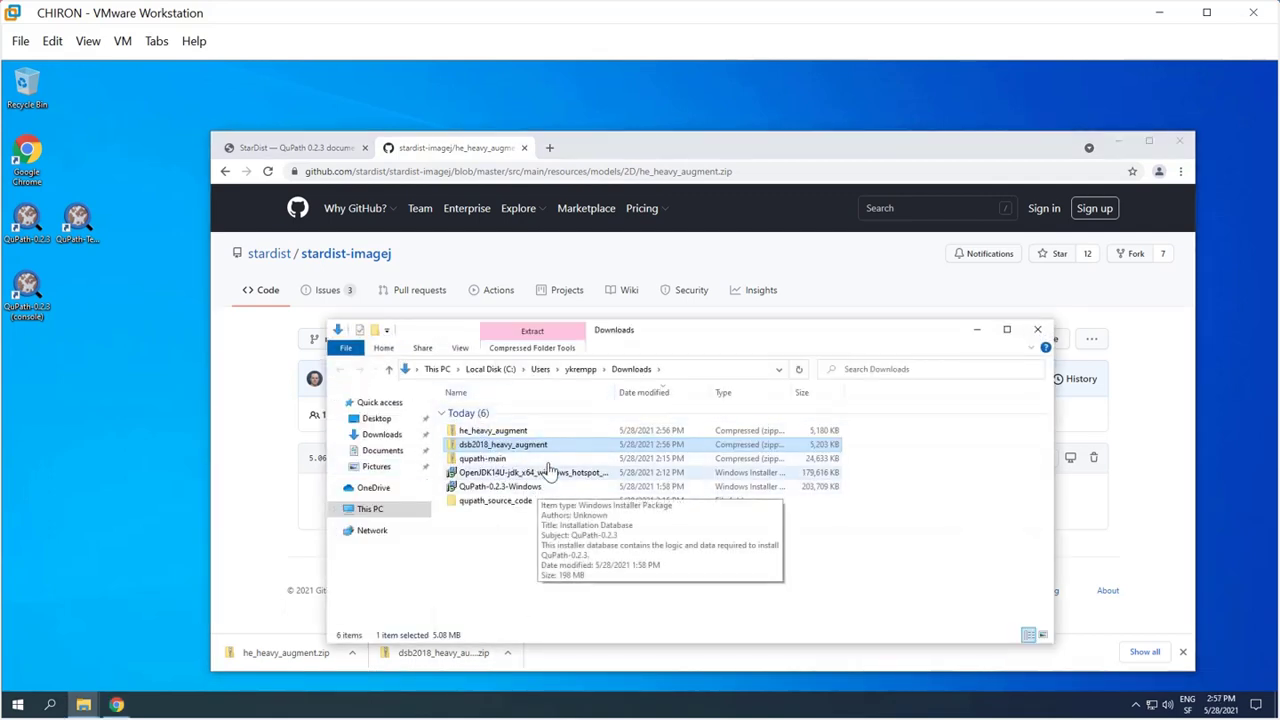
pyautogui.click(520, 432)
pyautogui.click(502, 445)
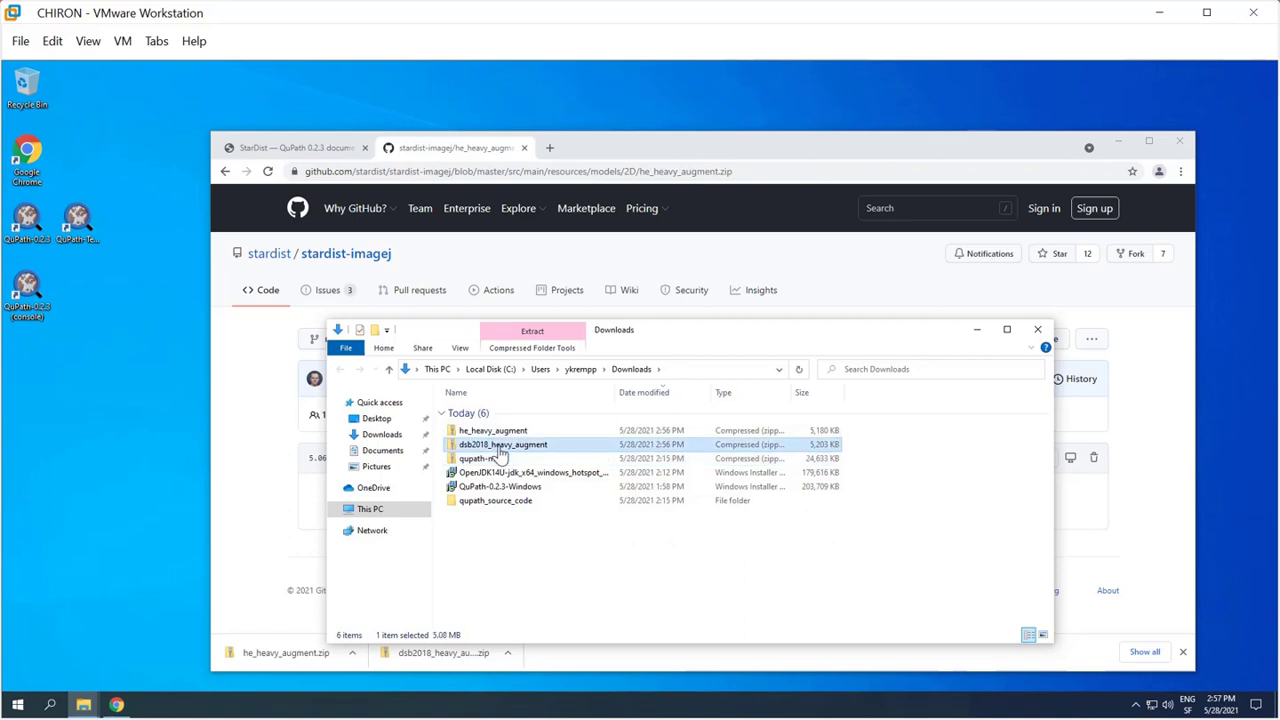
pyautogui.rightClick(492, 450)
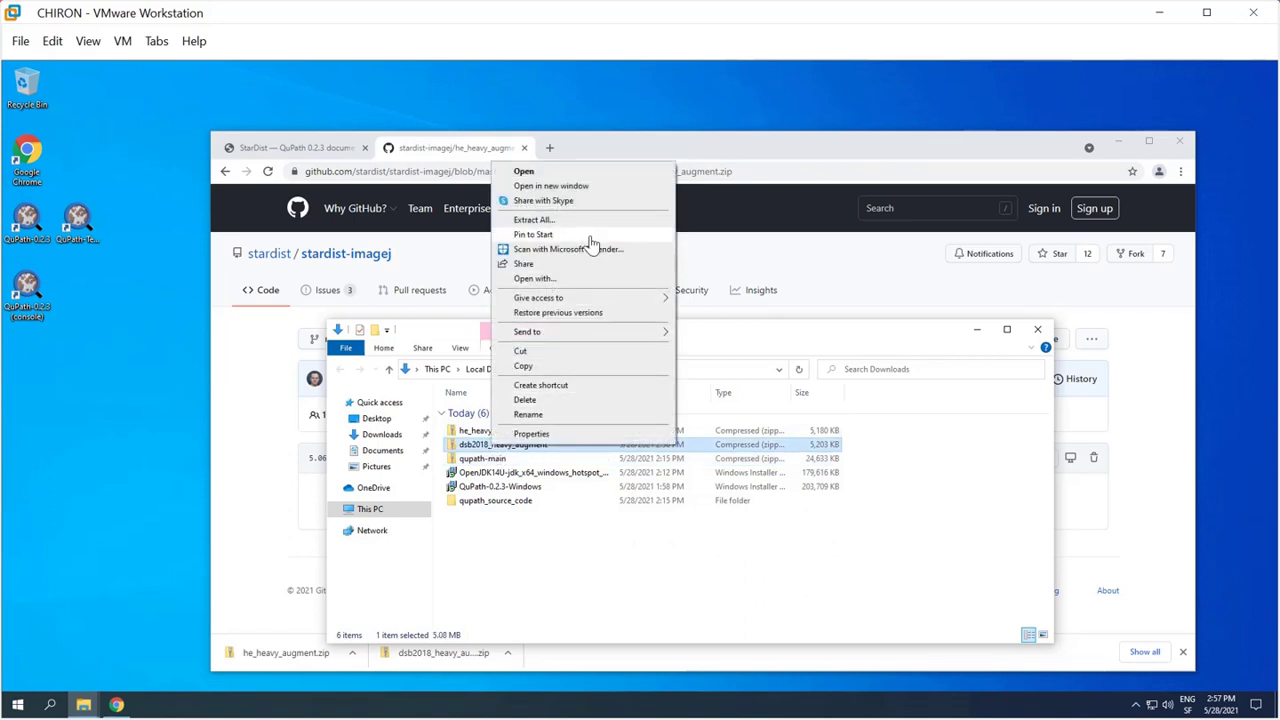
pyautogui.click(545, 219)
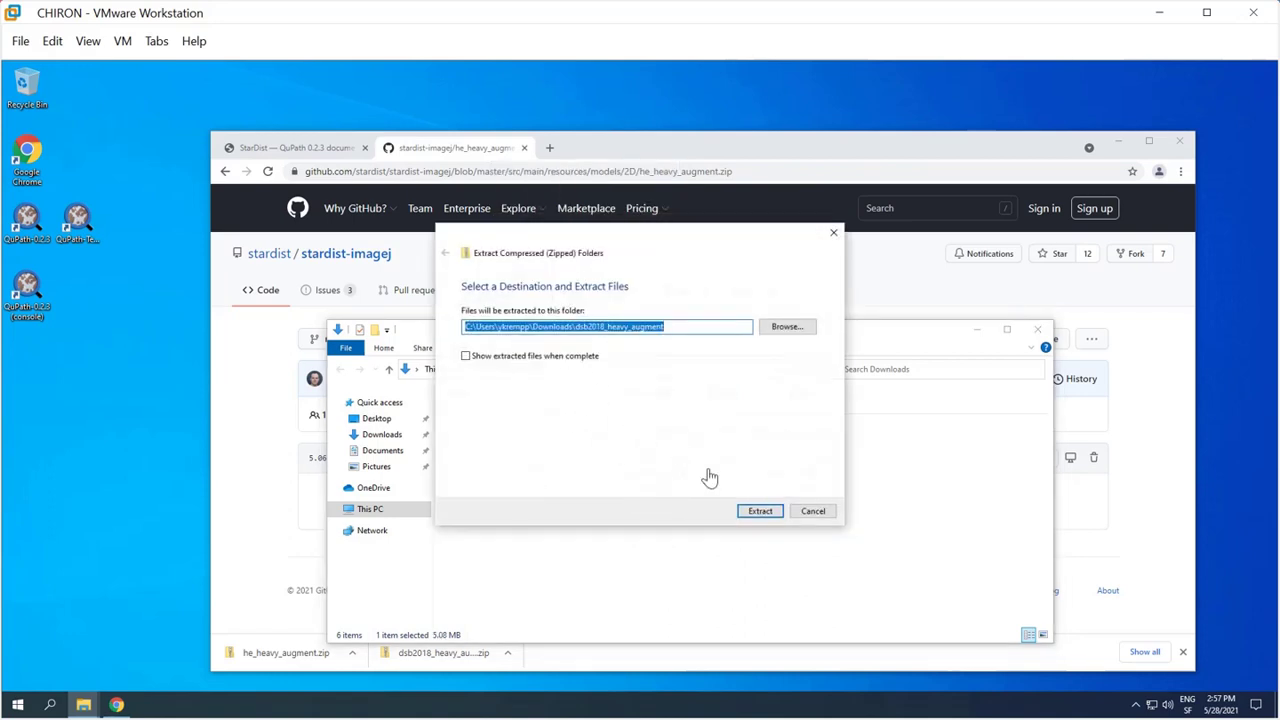
pyautogui.click(757, 512)
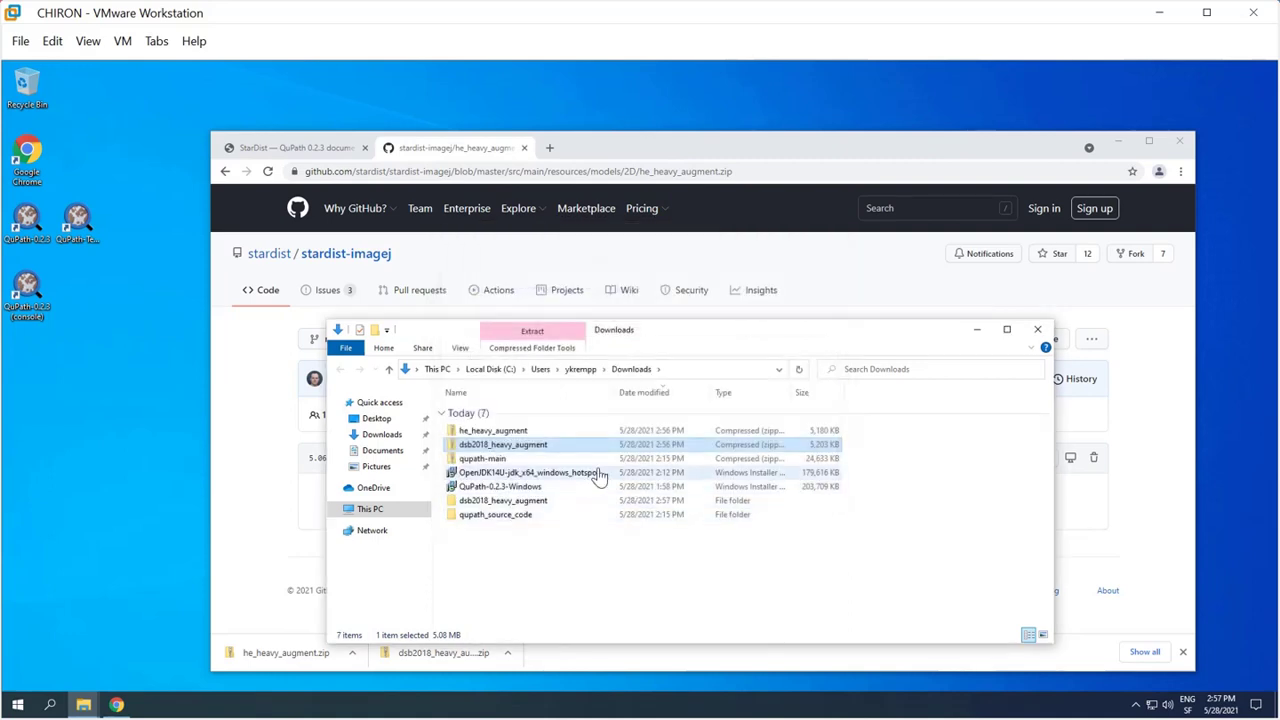
pyautogui.rightClick(496, 432)
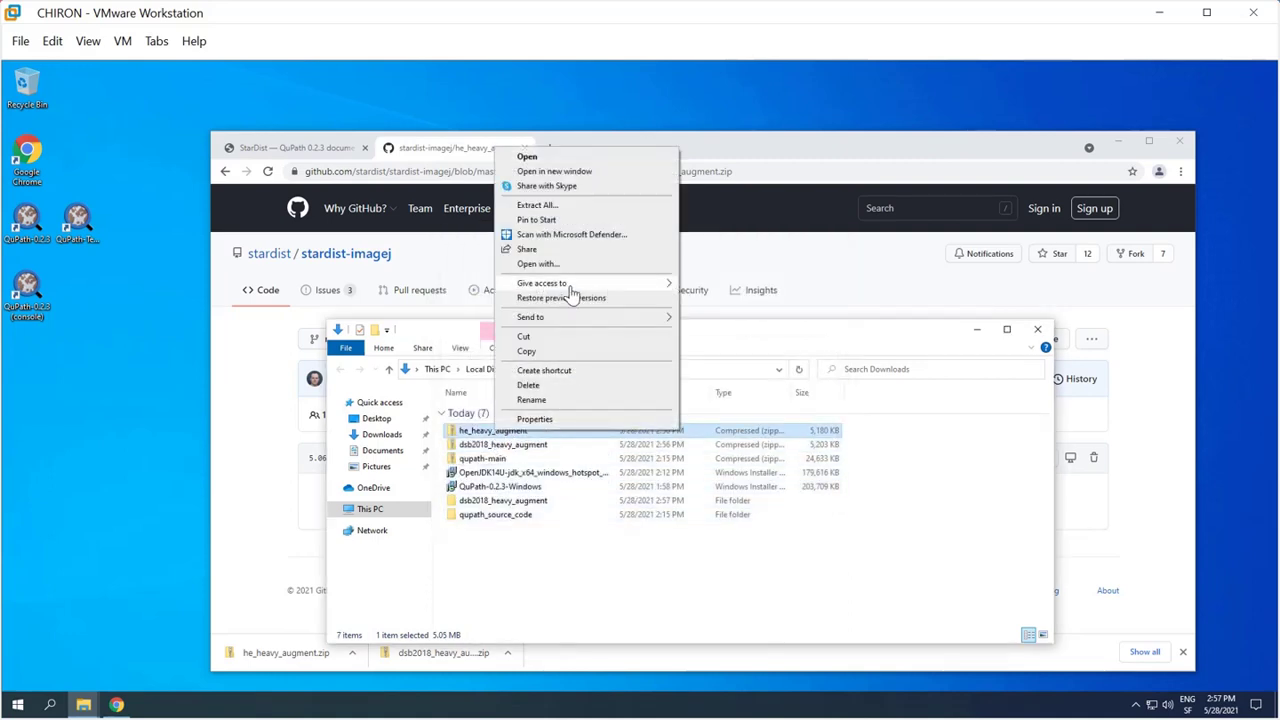
pyautogui.click(538, 206)
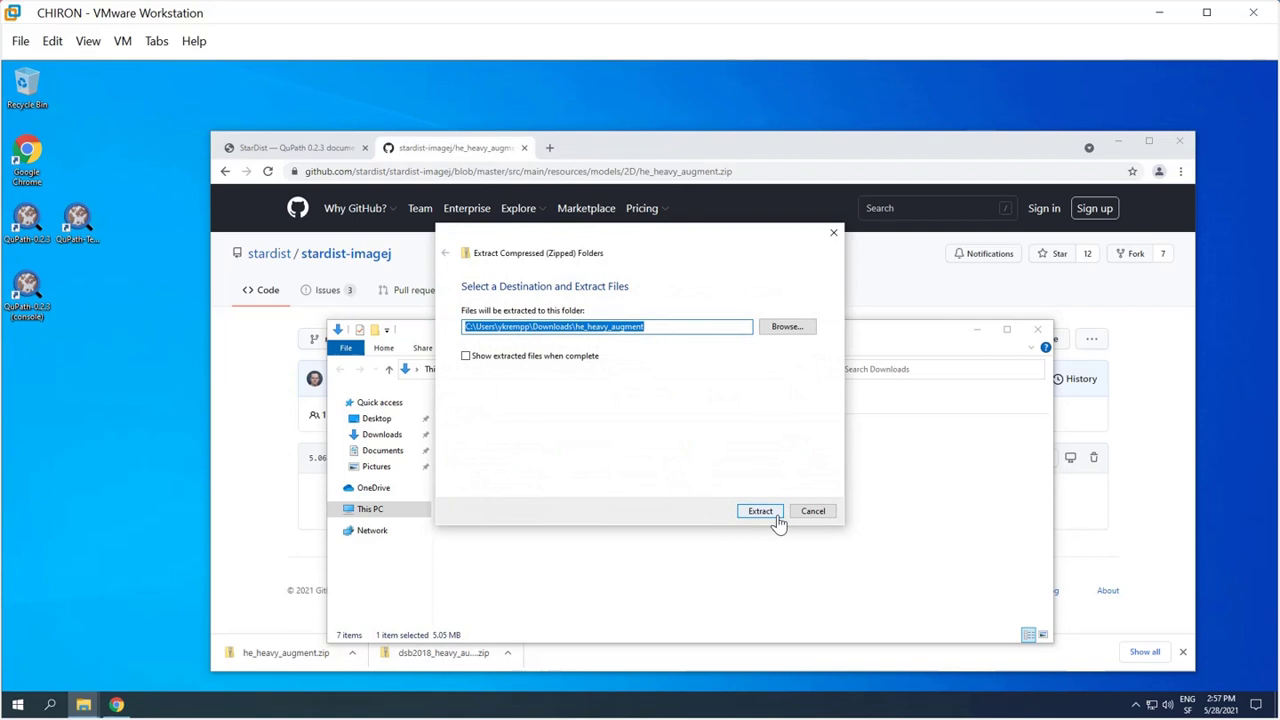
pyautogui.click(764, 514)
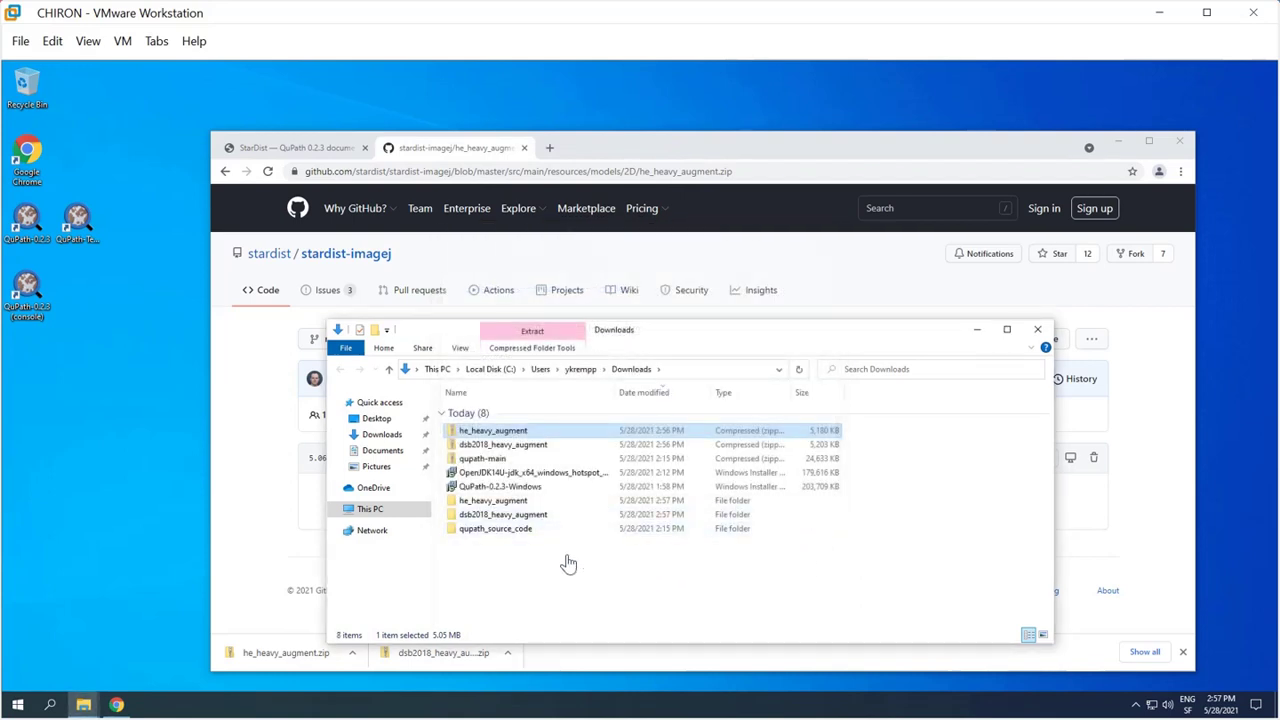
# Copy the full path of the extracted he_heavy_augment folder from the address bar
pyautogui.doubleClick(480, 503)
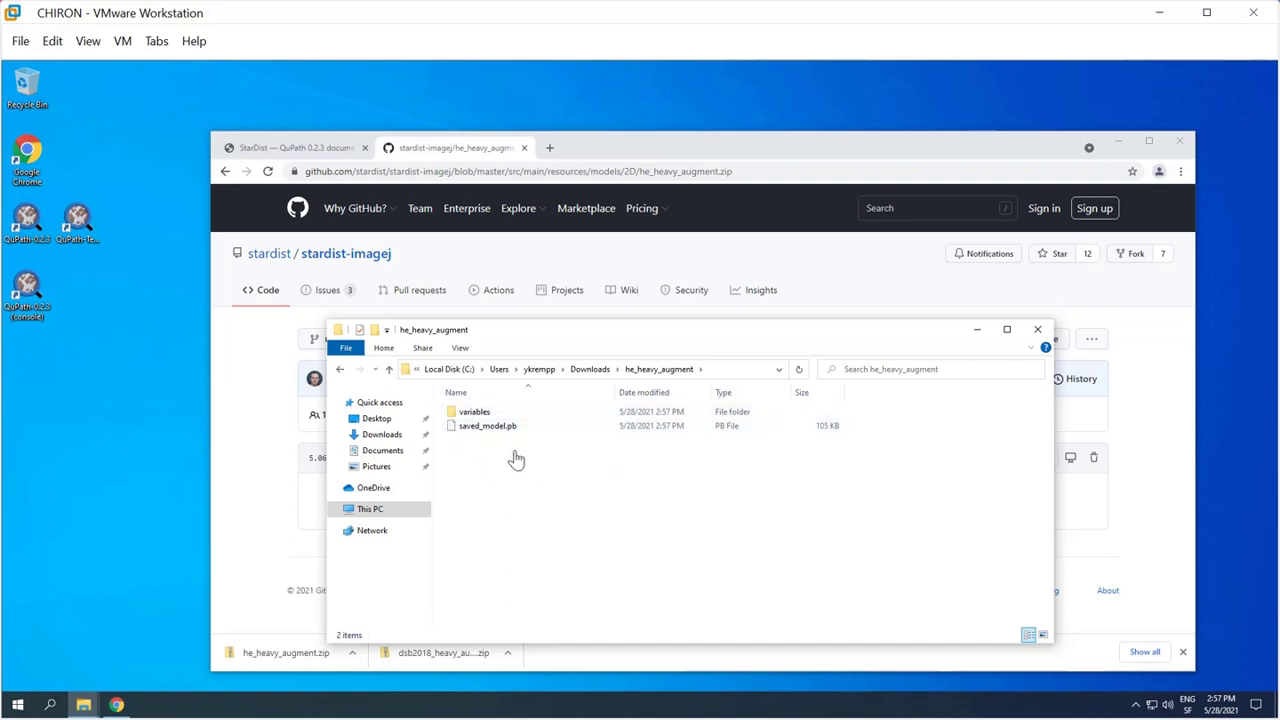
pyautogui.hotkey('alt', 'Up')
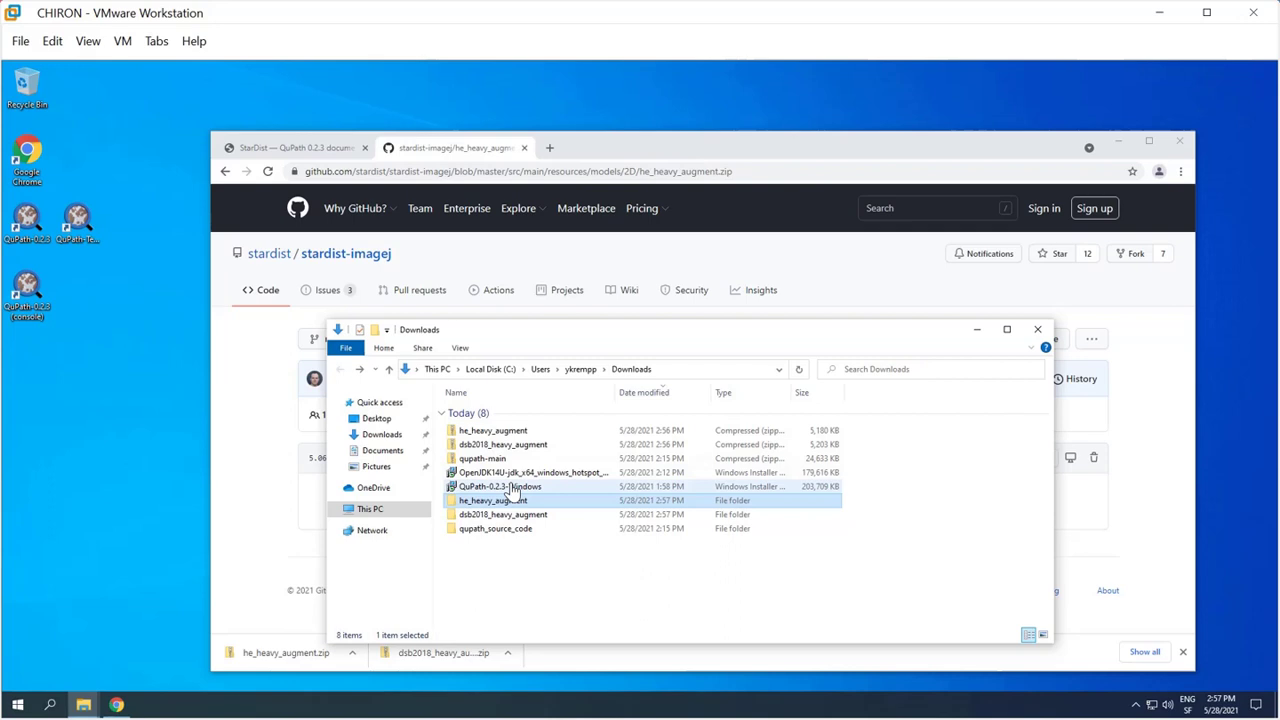
pyautogui.doubleClick(490, 508)
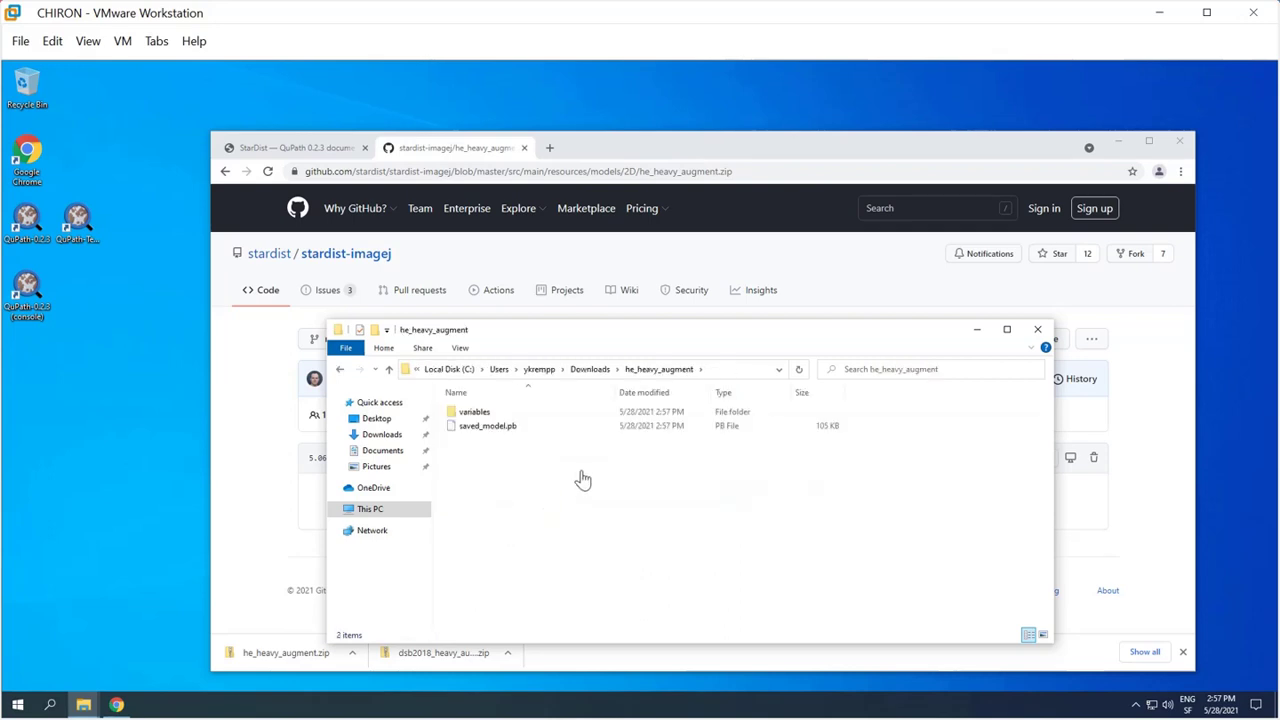
pyautogui.click(695, 370)
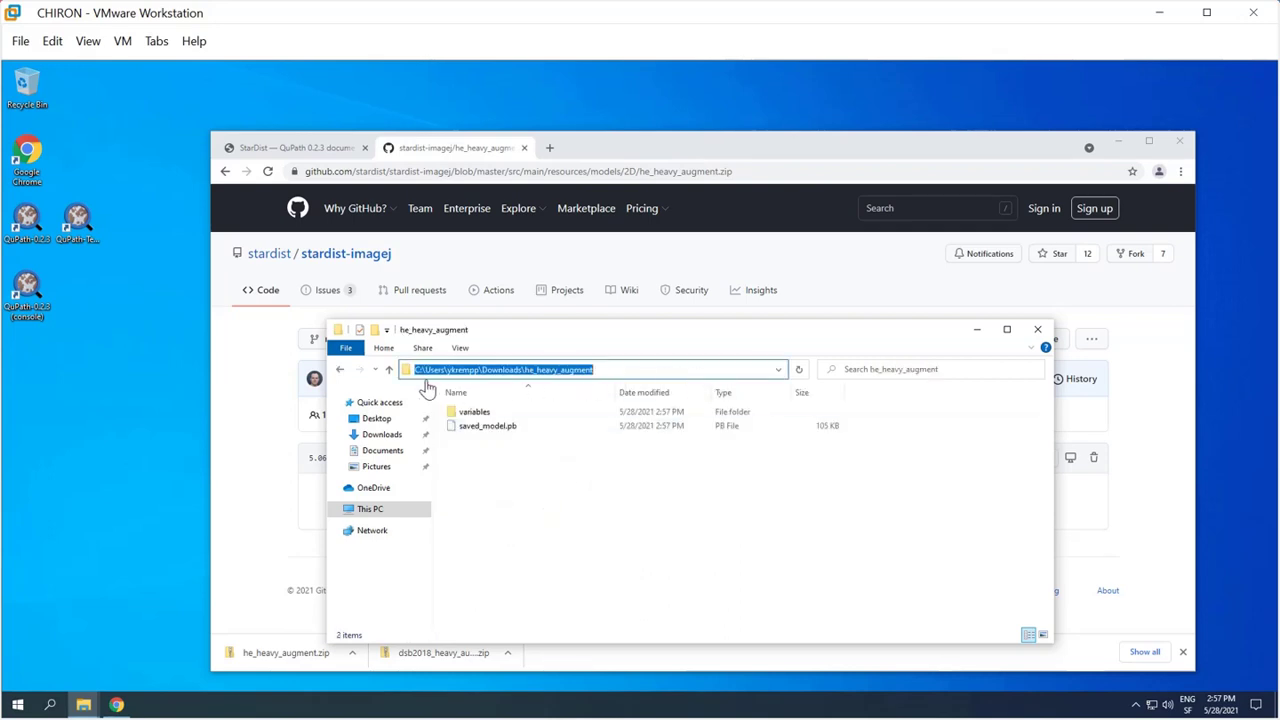
pyautogui.rightClick(542, 375)
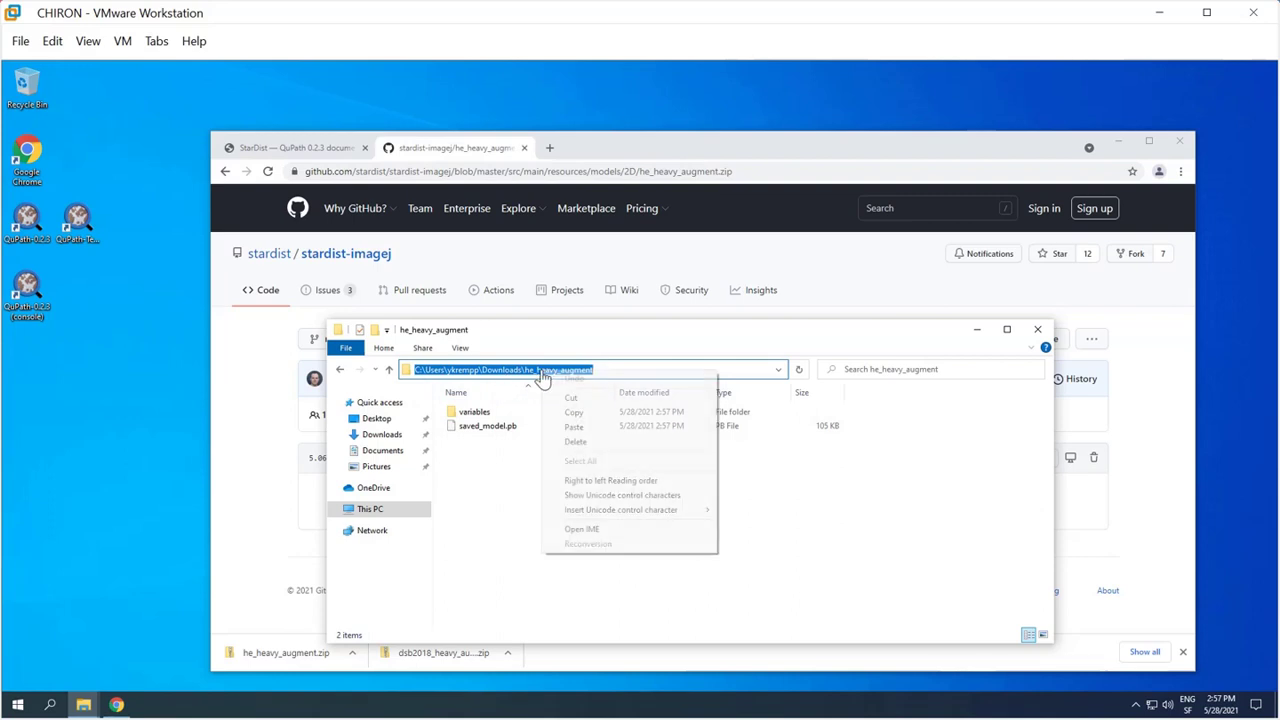
pyautogui.click(580, 421)
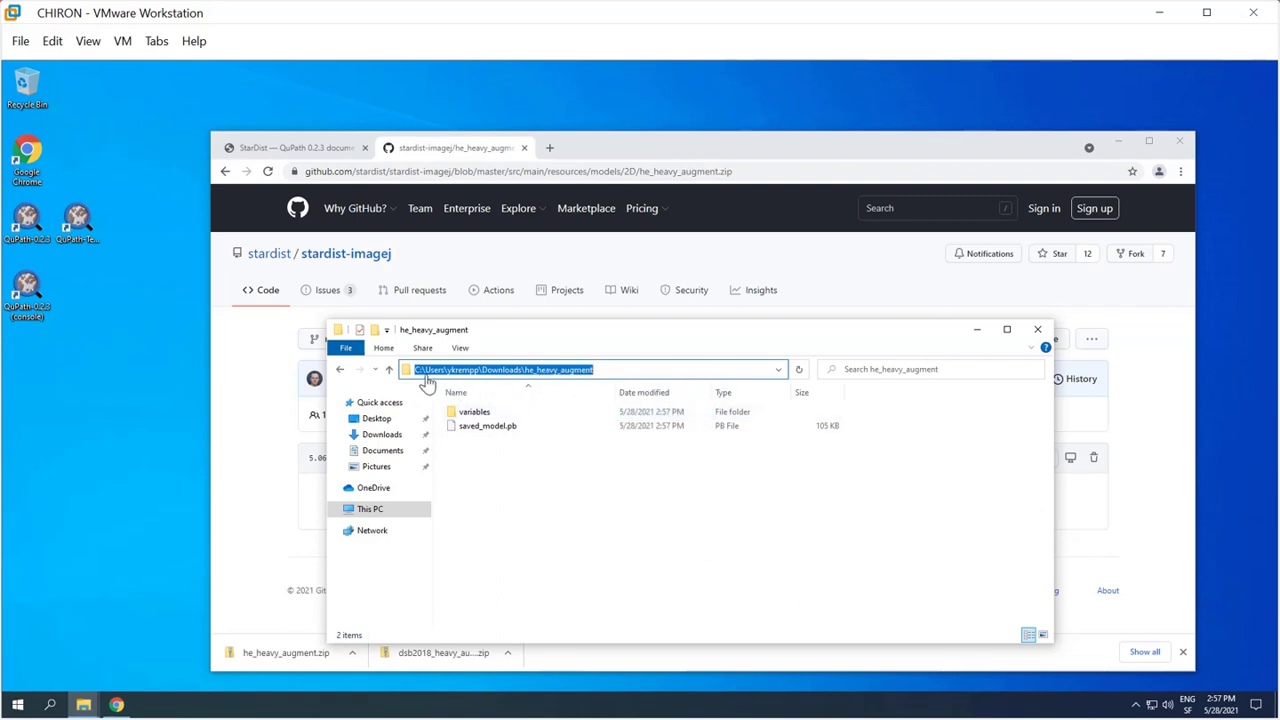
pyautogui.click(616, 531)
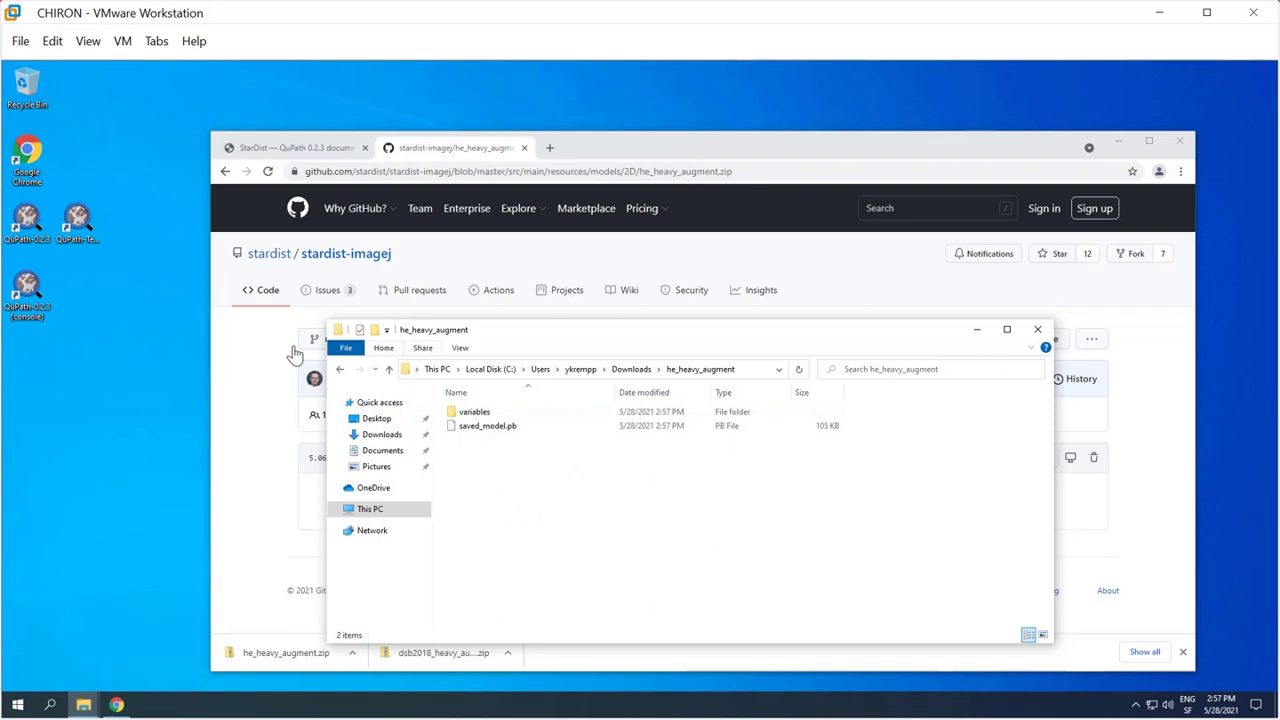
# Drag the CIFB-Slide_zeiss_2015_09_14 RecognizedCode_0012.czi file from Images into the QuPath viewer
pyautogui.click(78, 222)
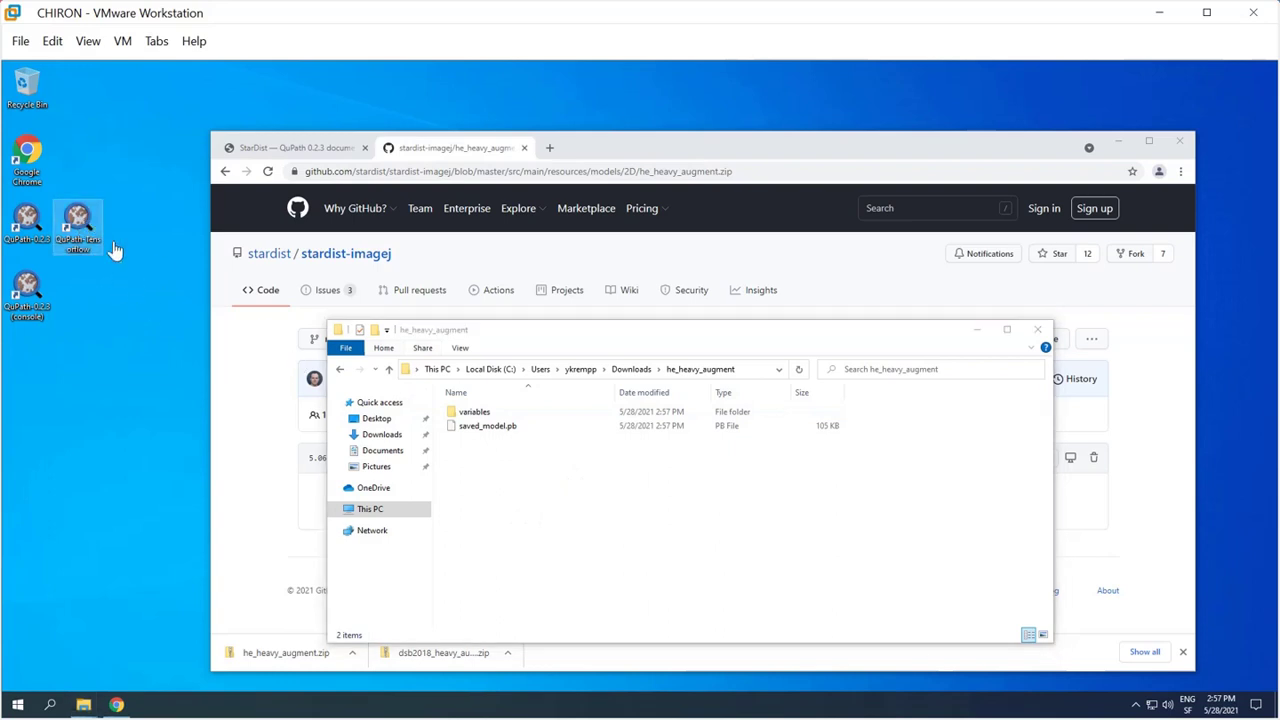
pyautogui.click(283, 420)
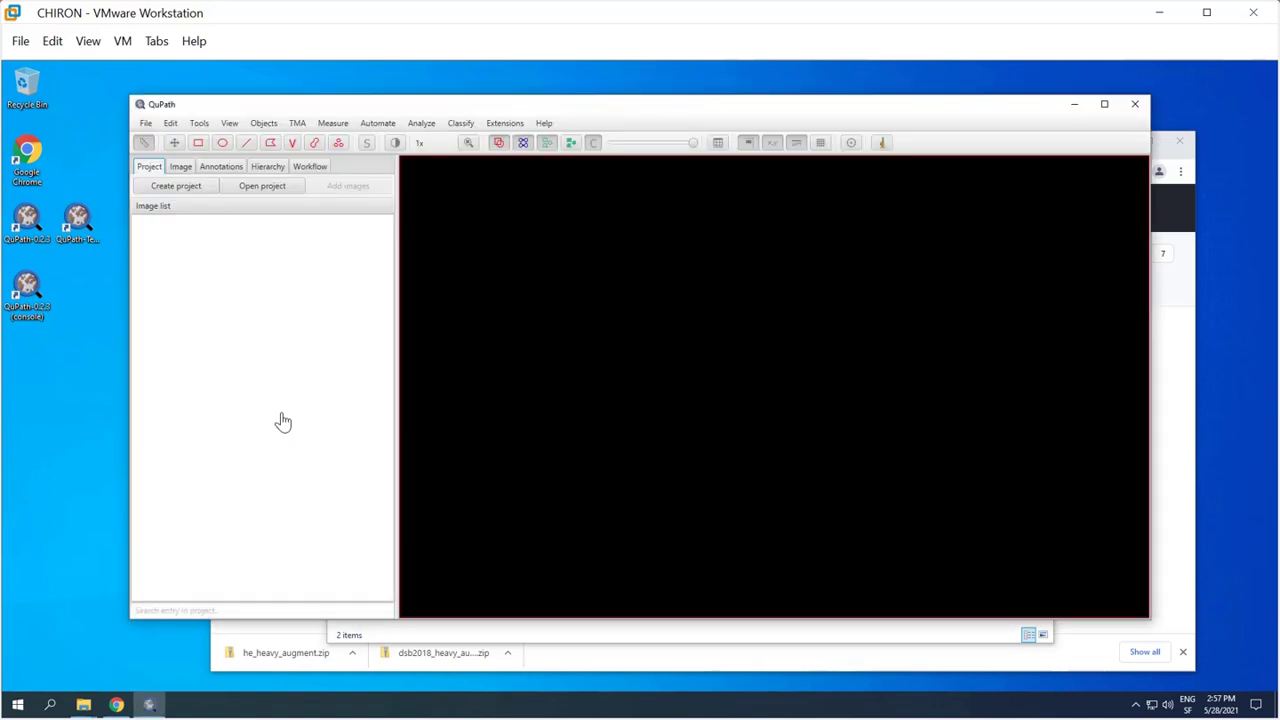
pyautogui.click(83, 705)
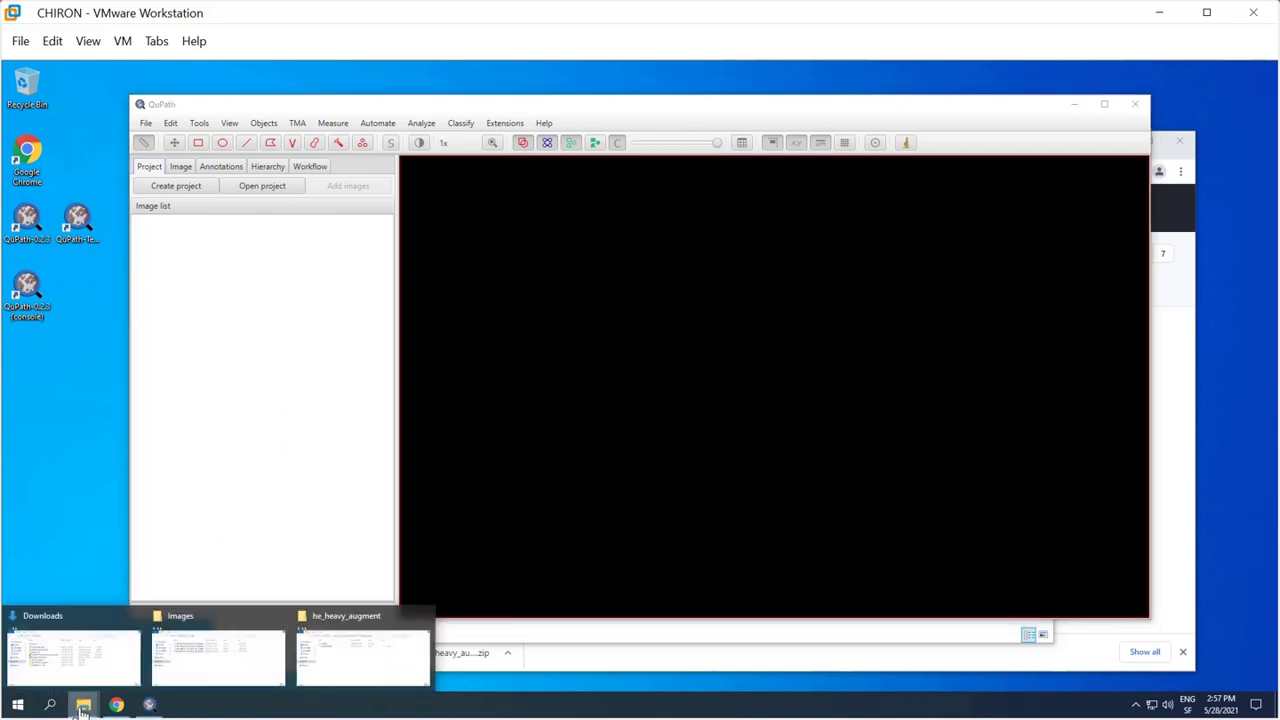
pyautogui.click(208, 660)
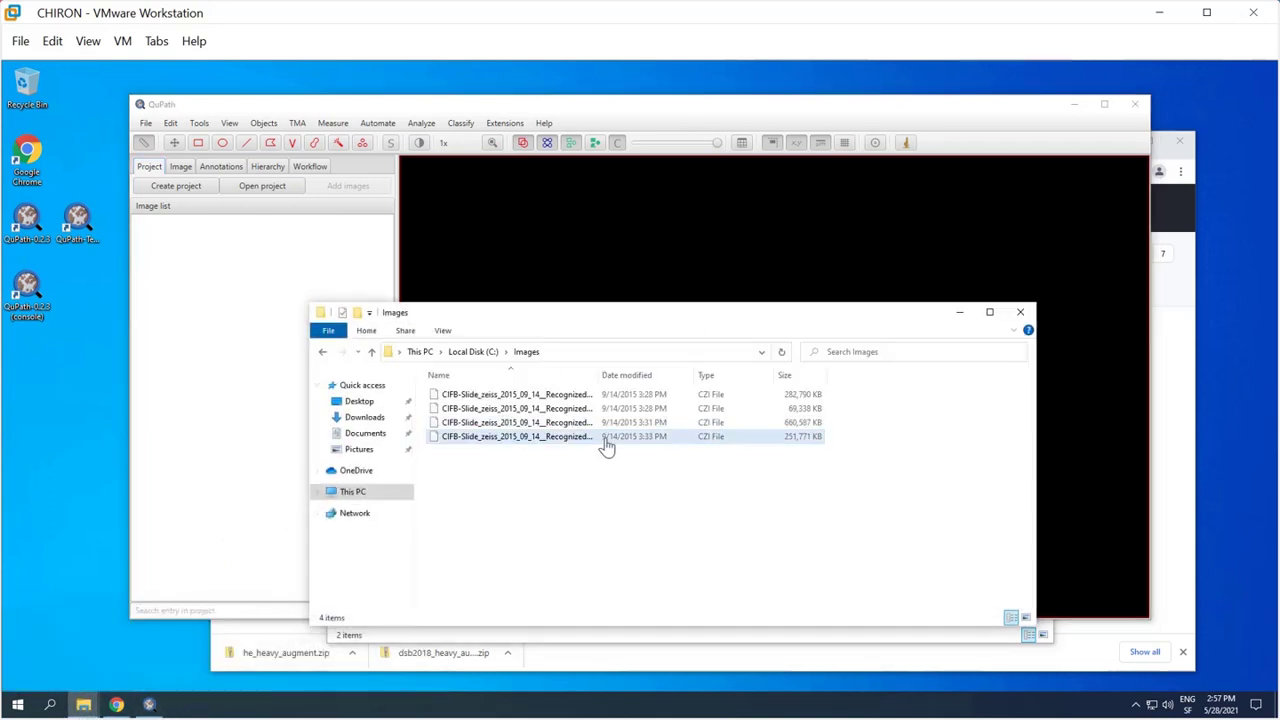
pyautogui.click(493, 438)
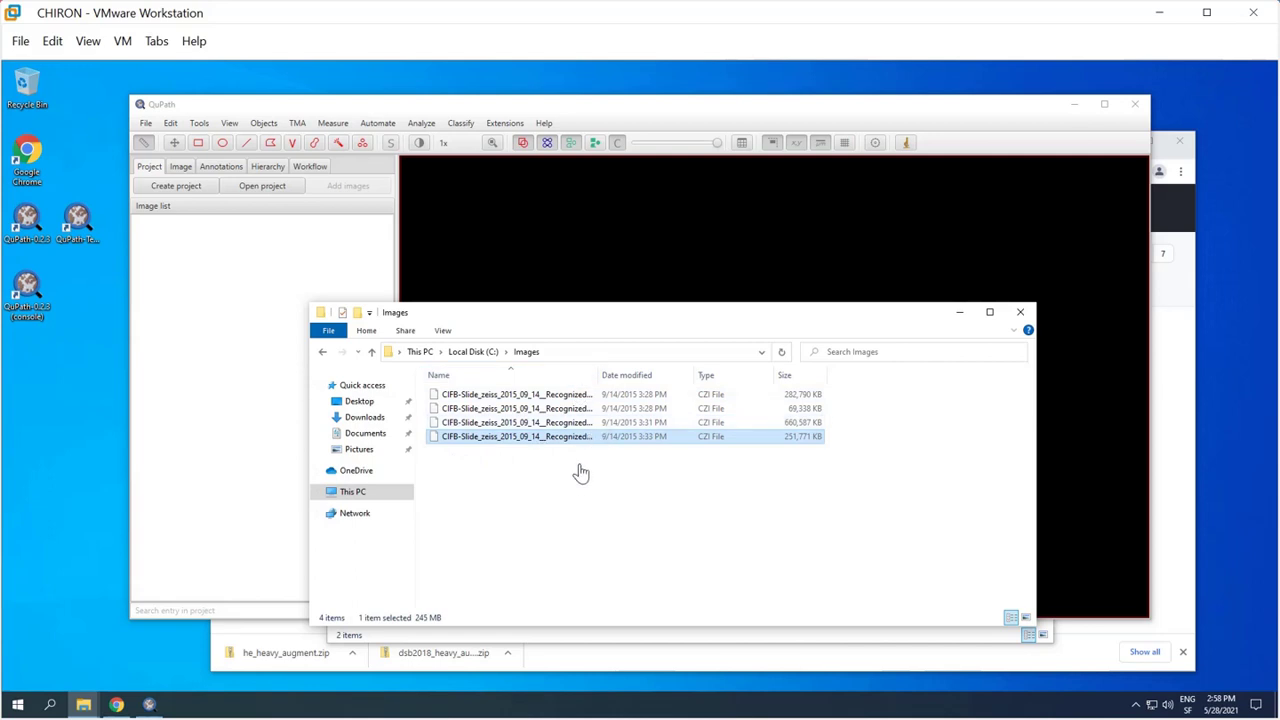
pyautogui.press('Up')
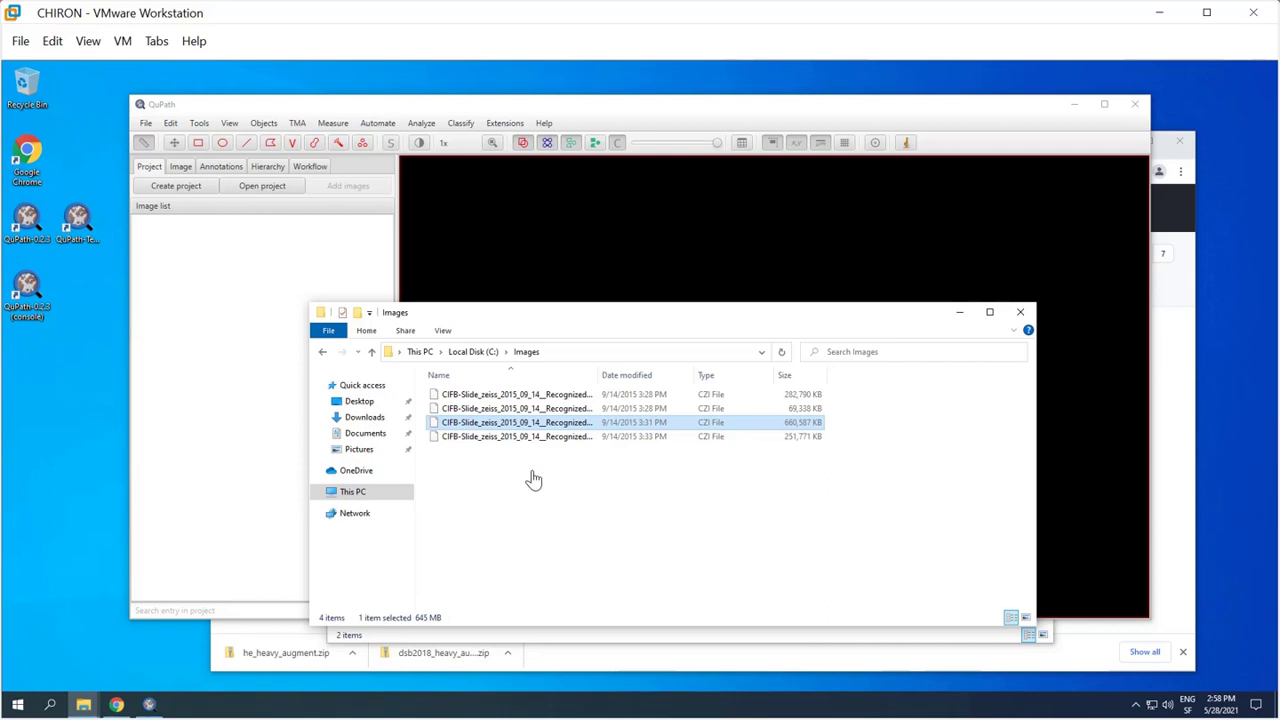
pyautogui.moveTo(516, 440); pyautogui.dragTo(583, 278)
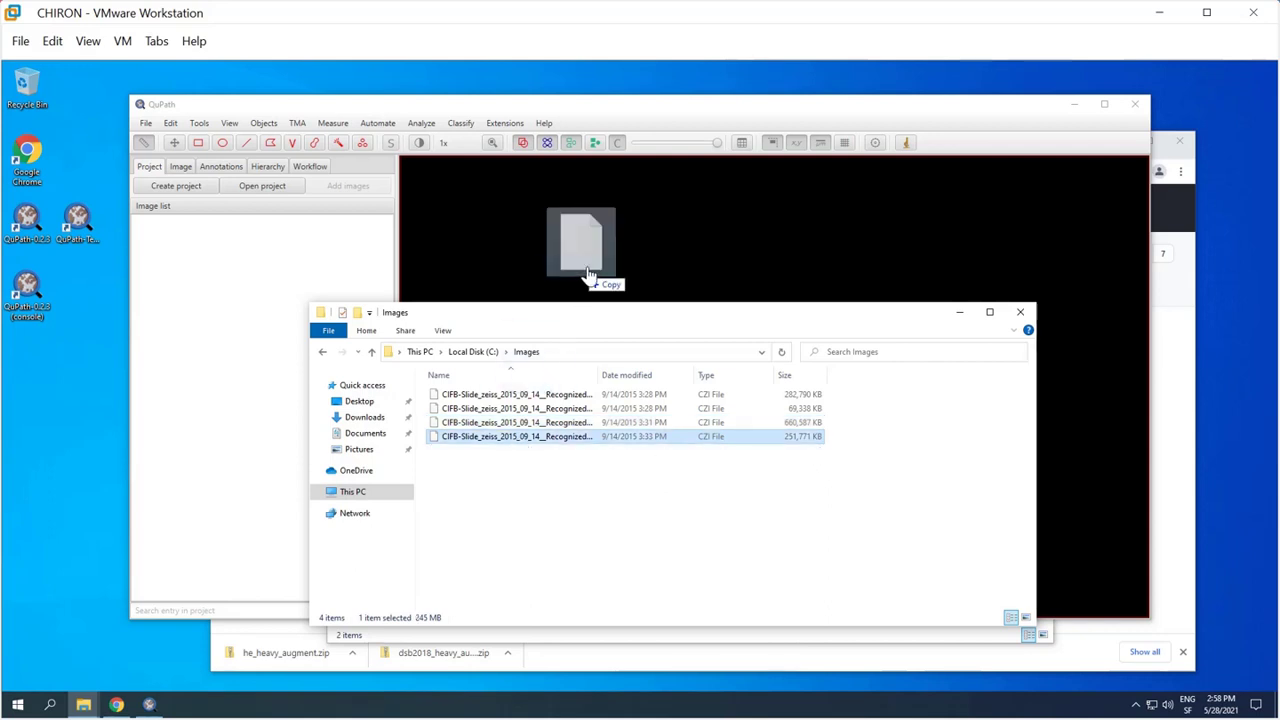
pyautogui.moveTo(588, 276); pyautogui.dragTo(588, 277)
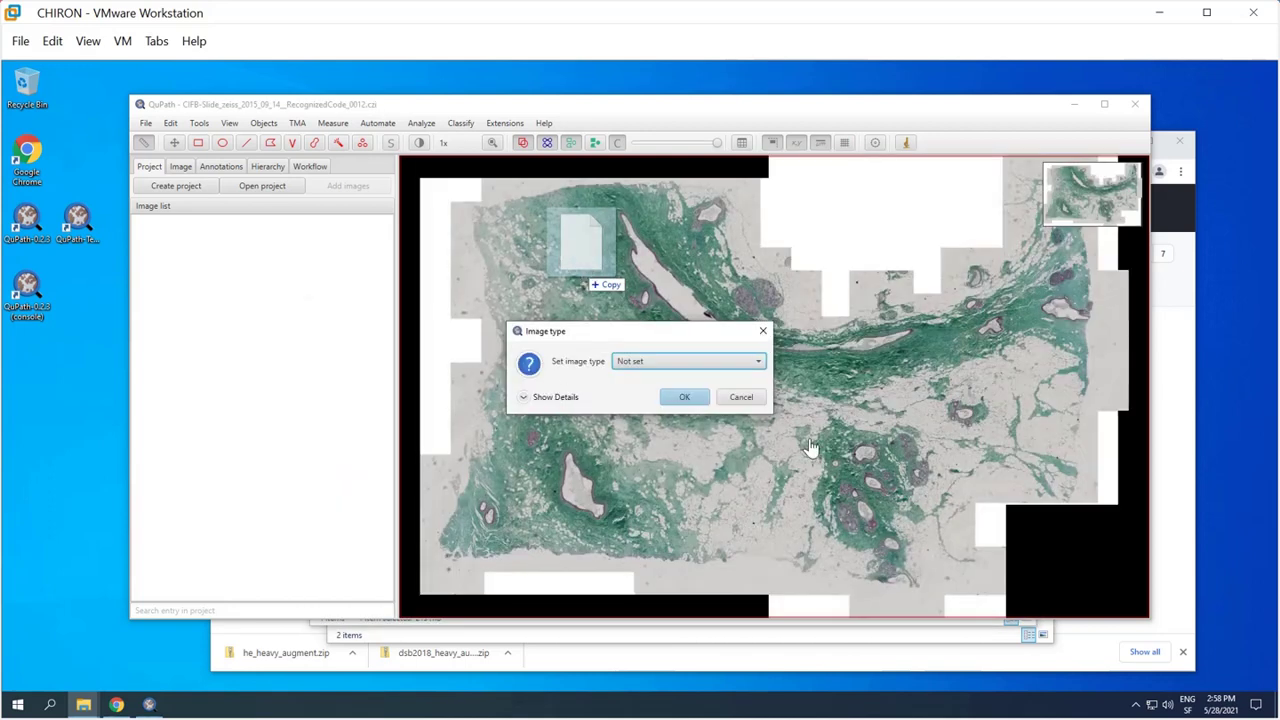
# Set the slide's image type to Brightfield (H&E)
pyautogui.click(731, 365)
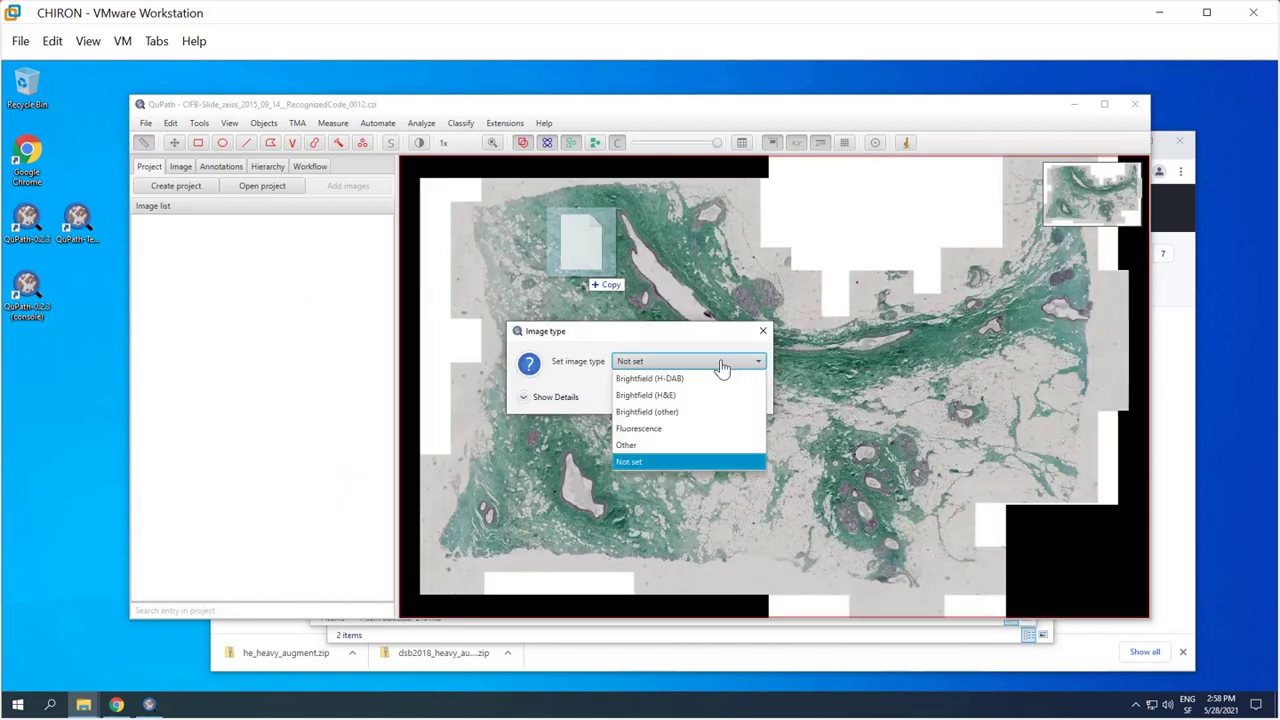
pyautogui.click(666, 398)
pyautogui.click(668, 398)
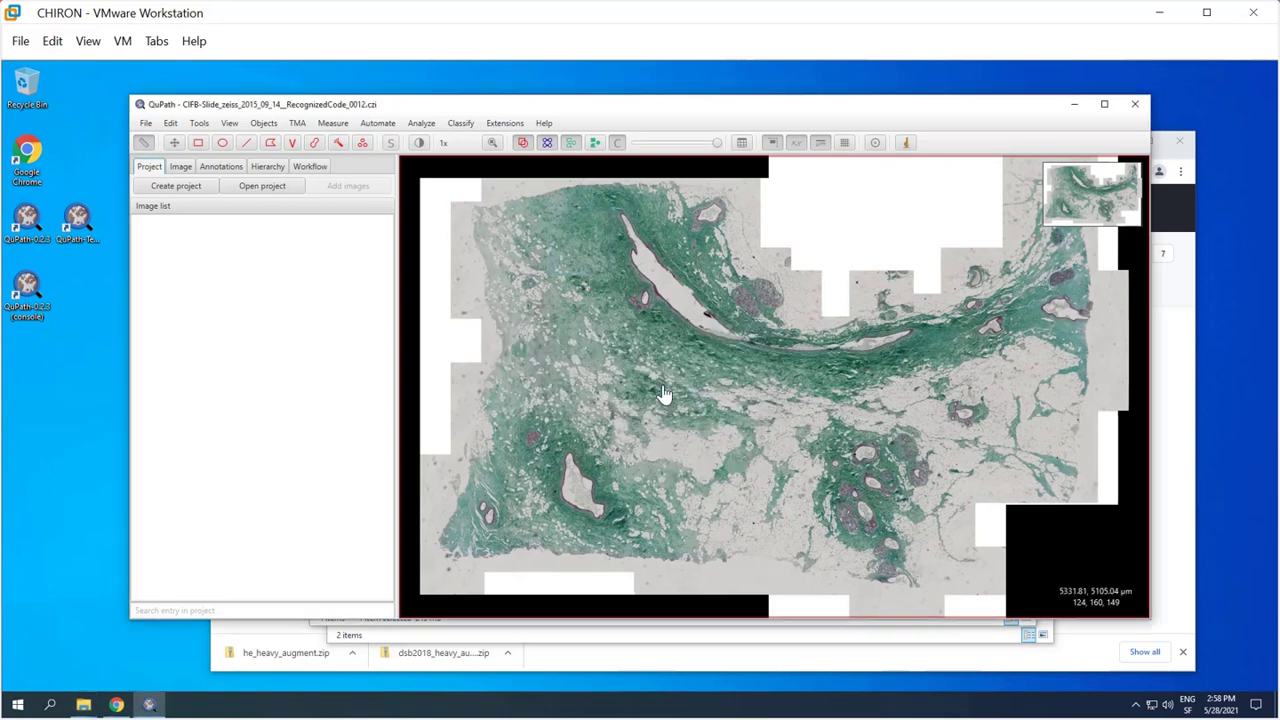
# Zoom into the gland cluster and draw a rectangle annotation around it
pyautogui.scroll(5, 665, 393)
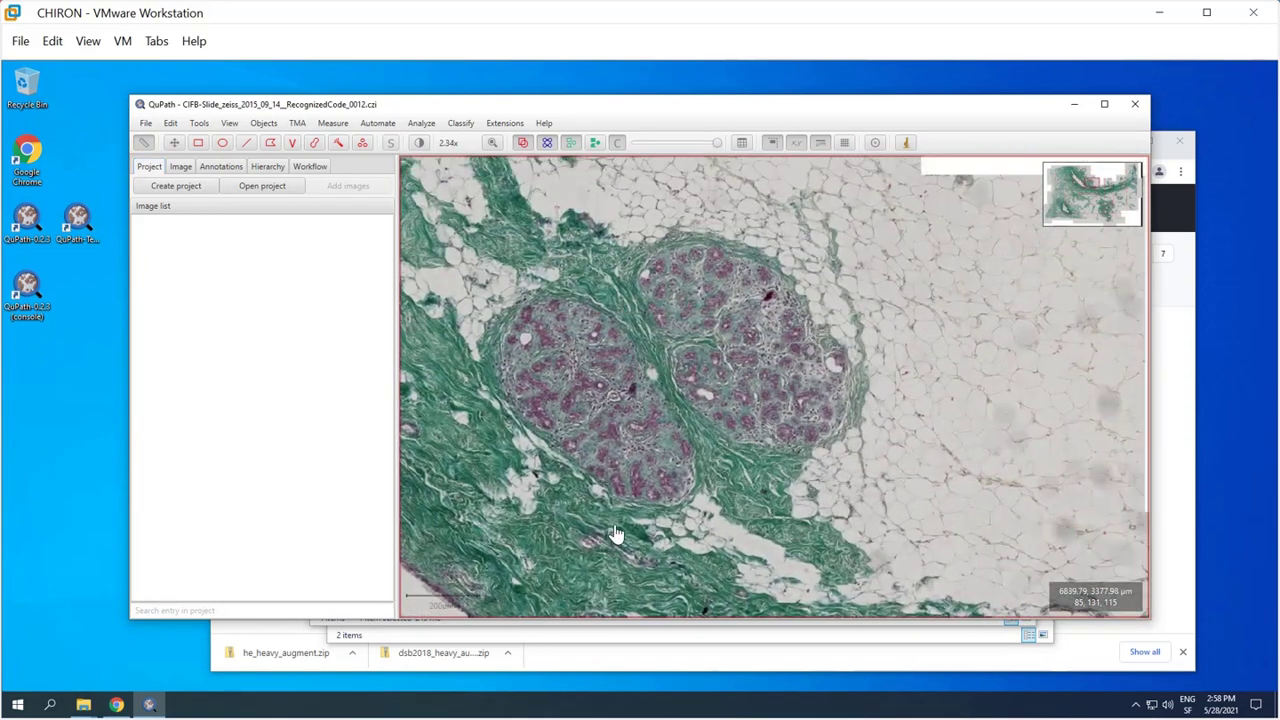
pyautogui.scroll(5, 684, 484)
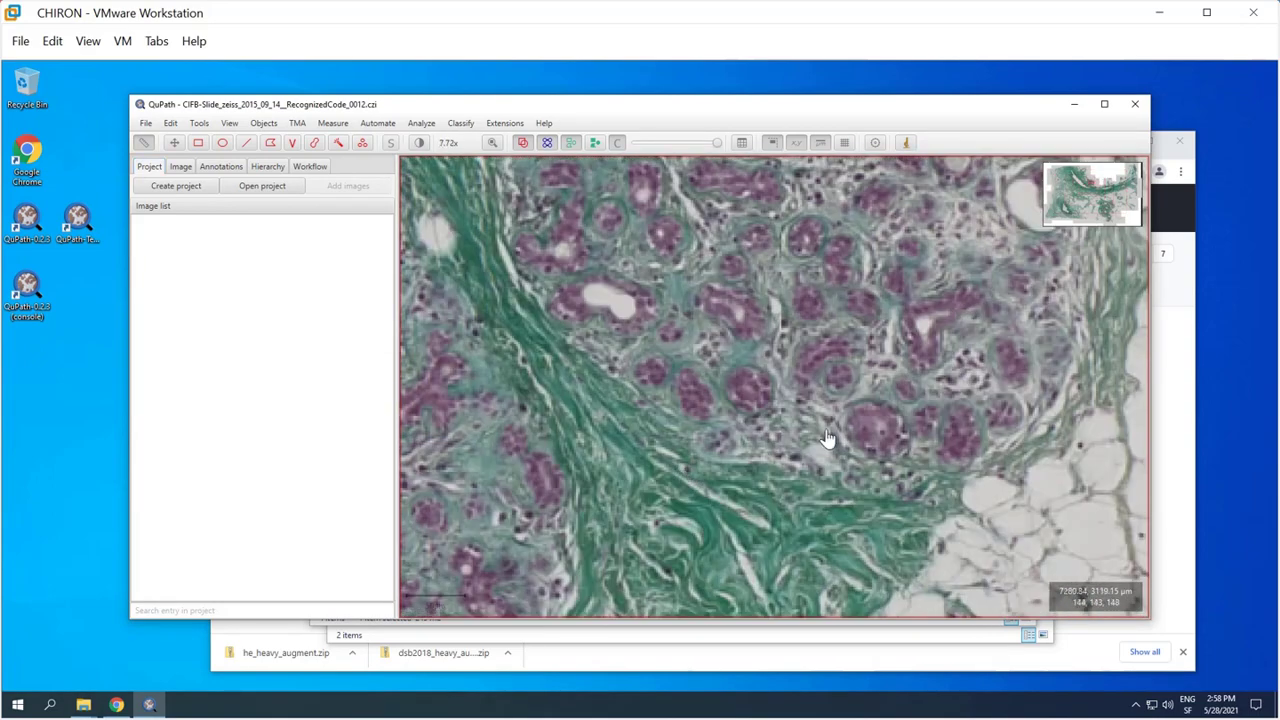
pyautogui.moveTo(827, 438); pyautogui.dragTo(792, 490)
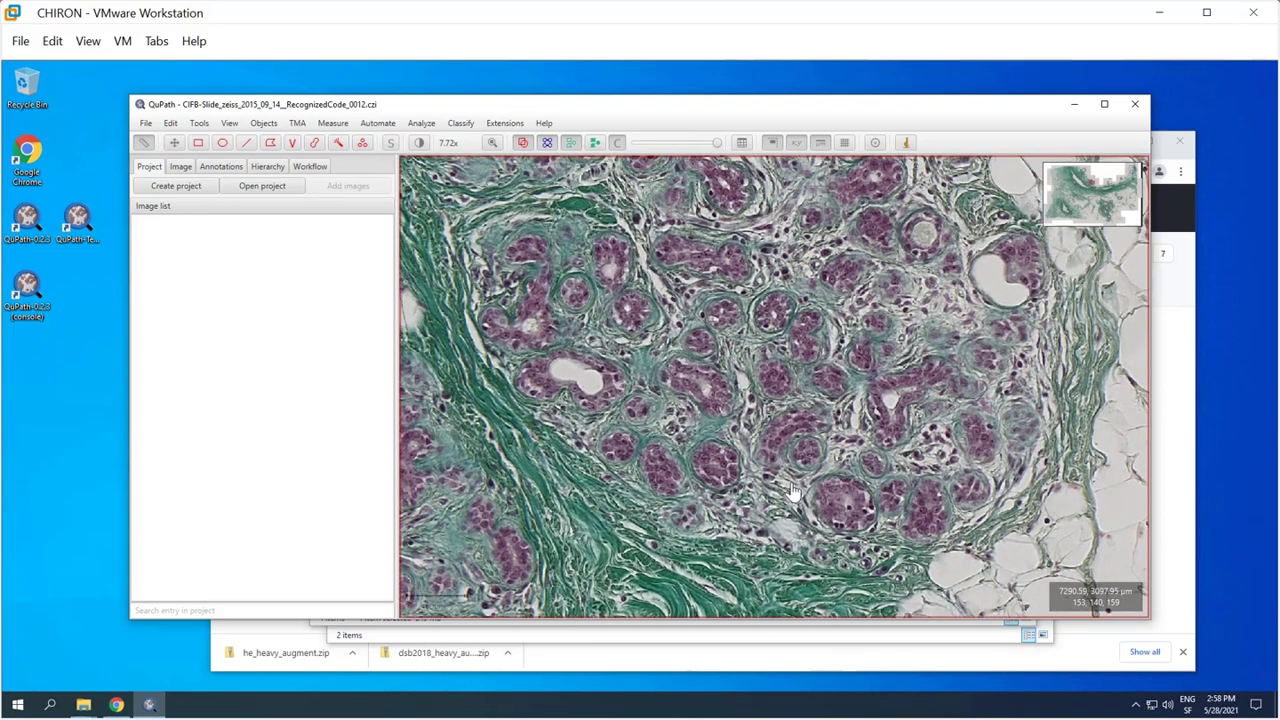
pyautogui.scroll(3, 766, 505)
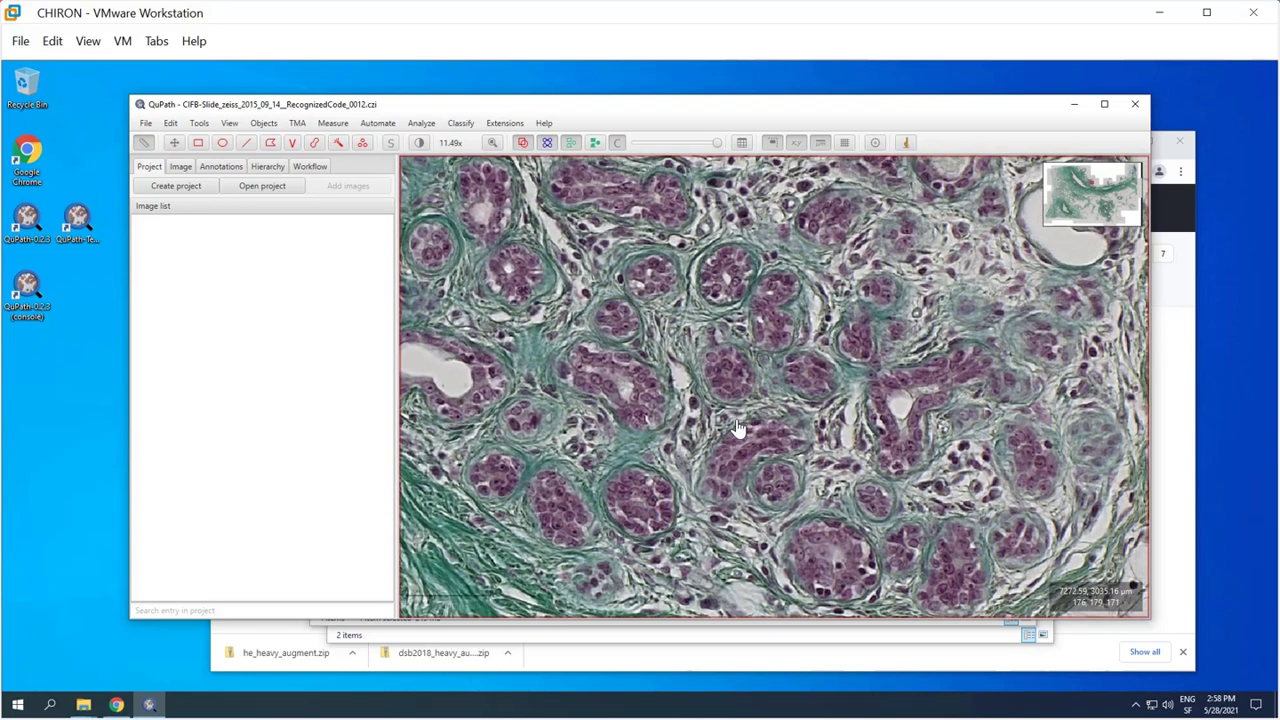
pyautogui.click(198, 142)
pyautogui.moveTo(603, 237); pyautogui.dragTo(742, 407)
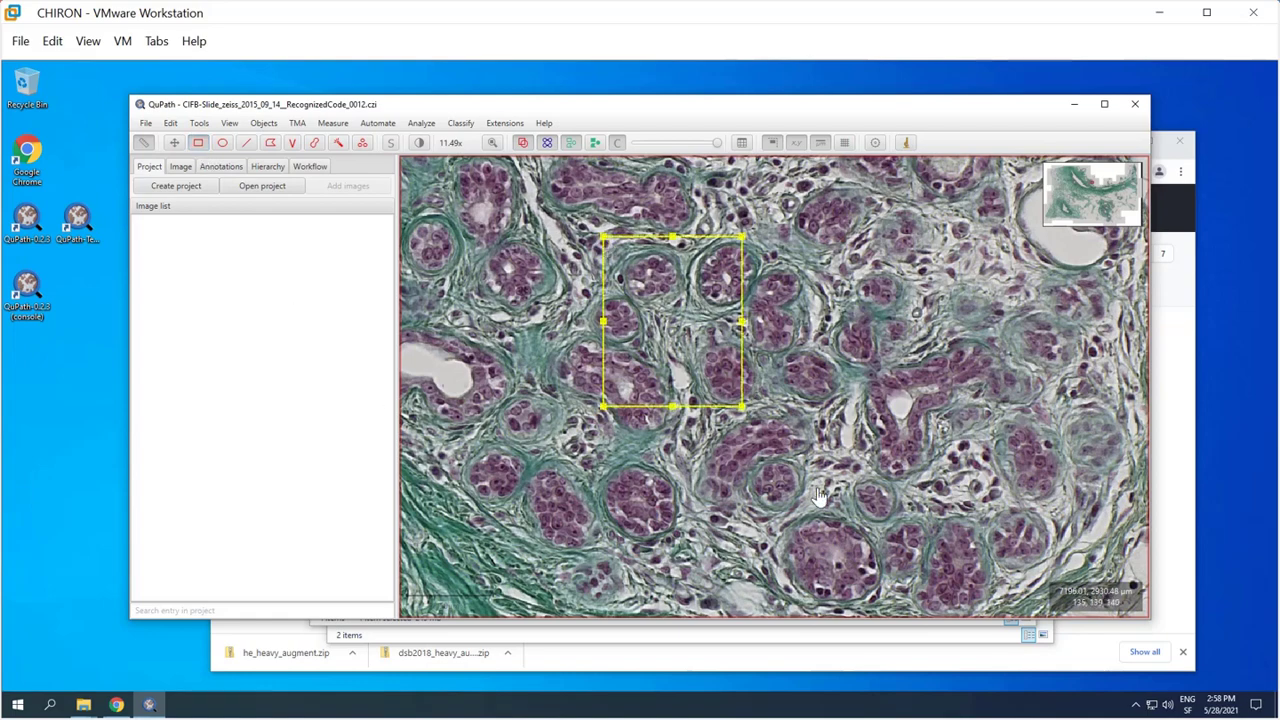
pyautogui.moveTo(818, 495); pyautogui.dragTo(970, 590)
pyautogui.moveTo(804, 467); pyautogui.dragTo(779, 441)
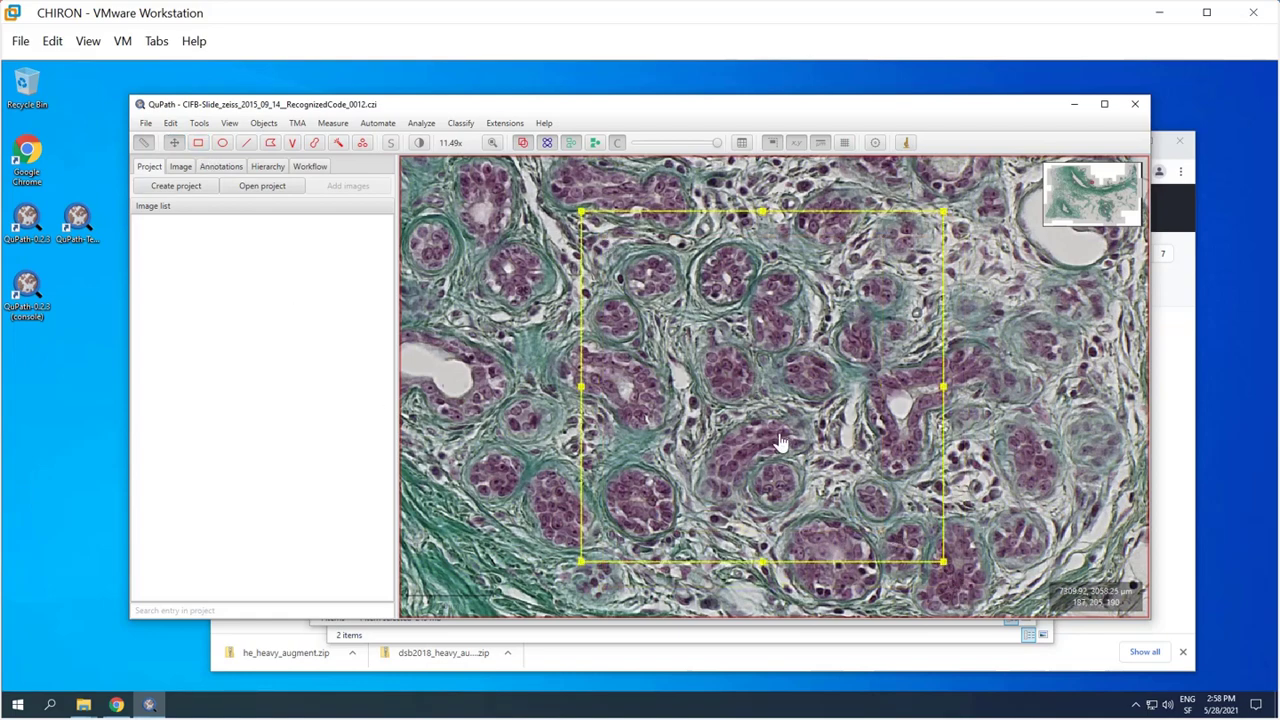
pyautogui.click(379, 123)
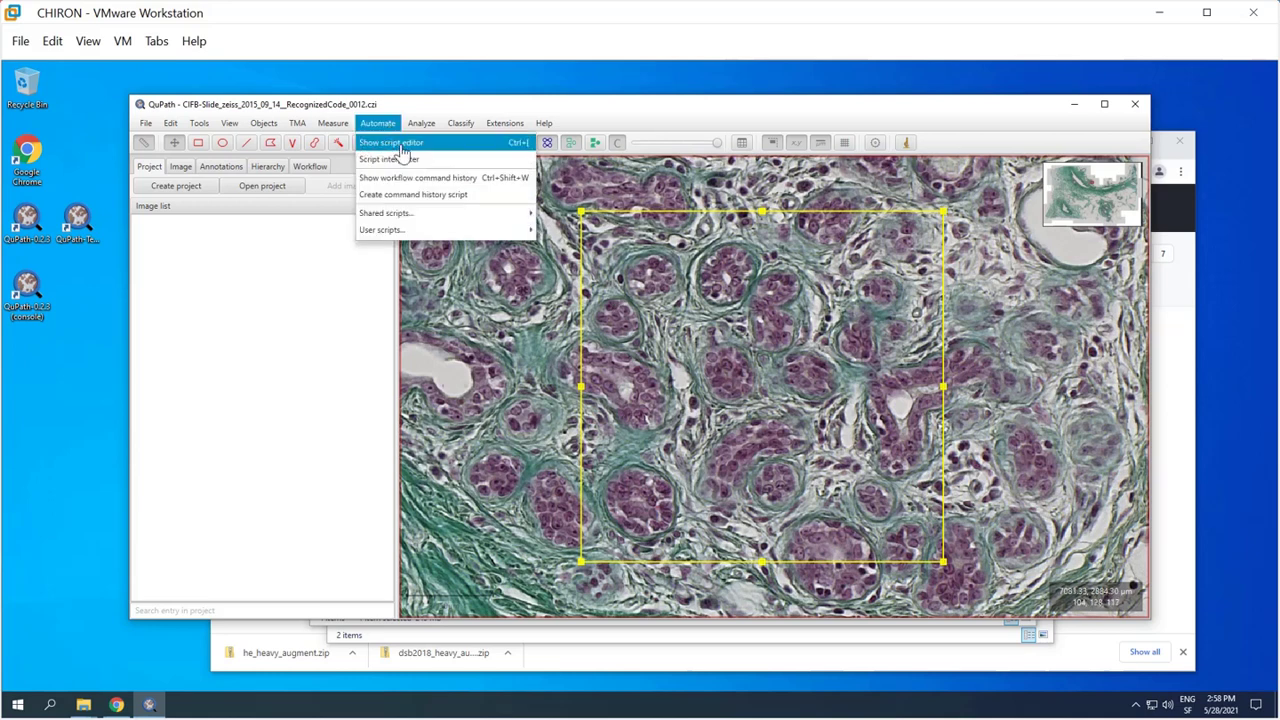
# Open the Script Editor and paste the he_heavy_augment folder path onto line 1
pyautogui.click(403, 150)
pyautogui.moveTo(599, 192); pyautogui.dragTo(414, 208)
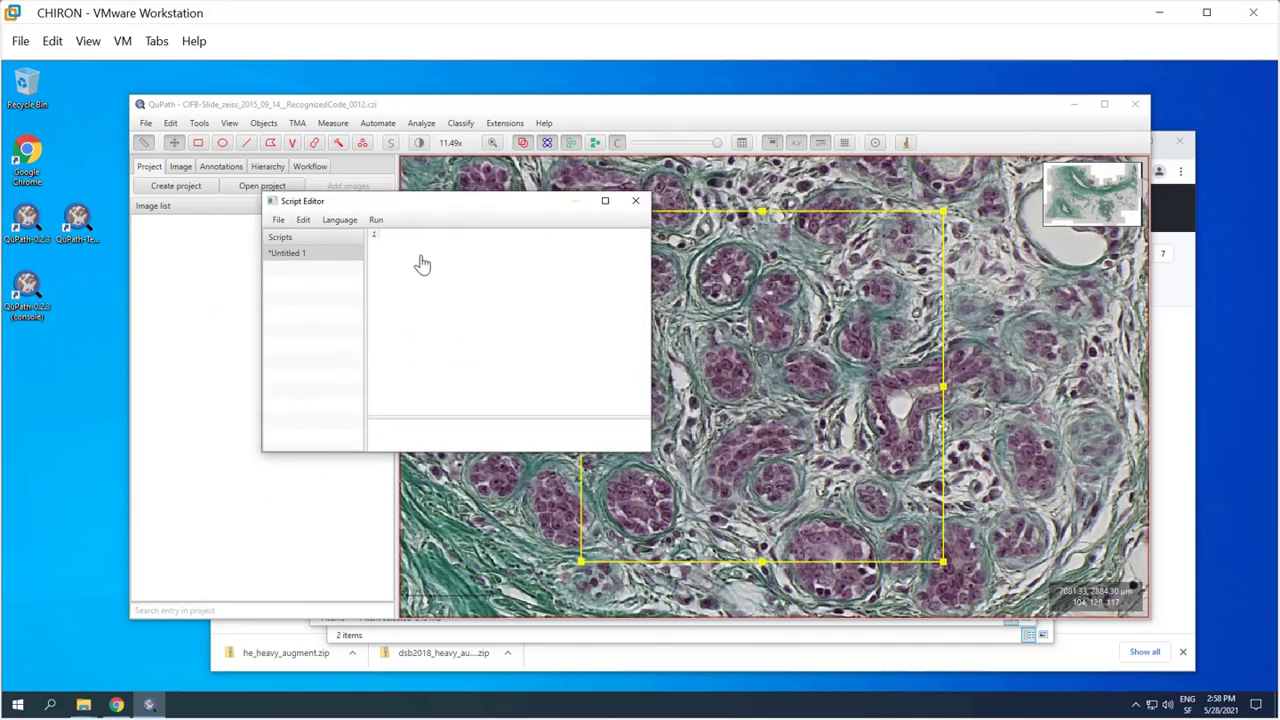
pyautogui.write('C:\\Users\\ykrempp\\Downloads\\he_heavy_augment')
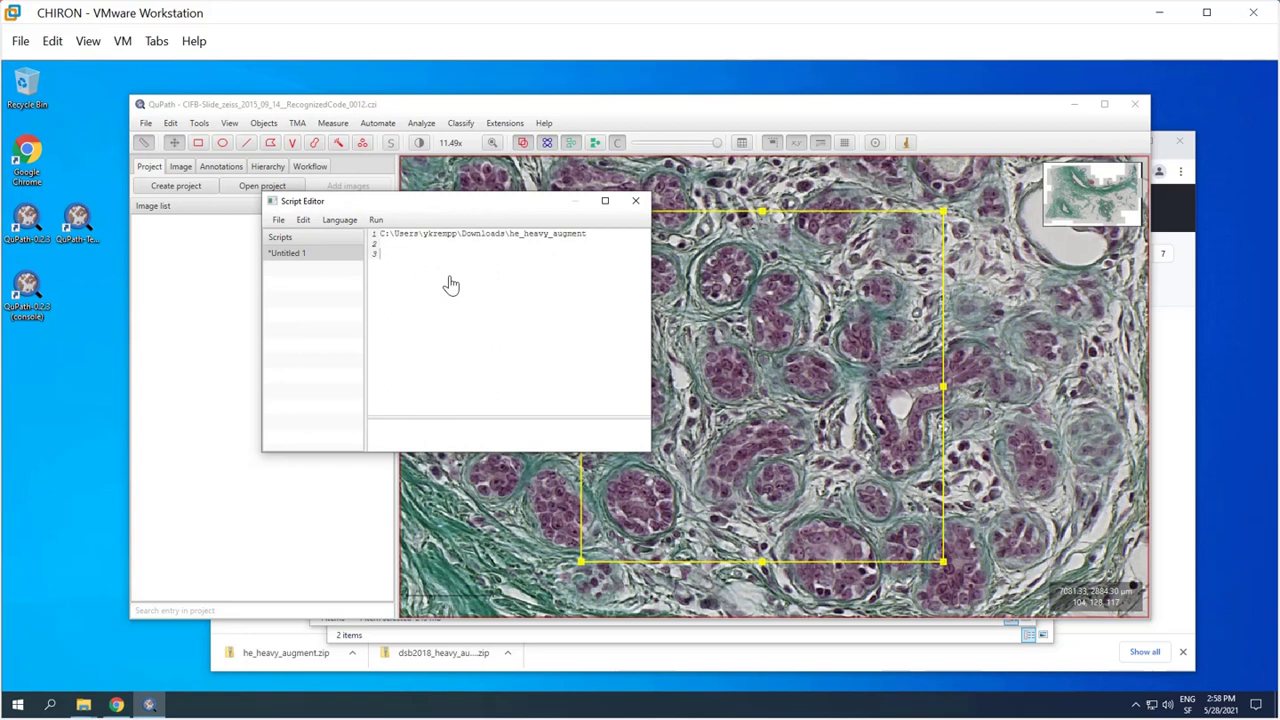
pyautogui.tripleClick(518, 234)
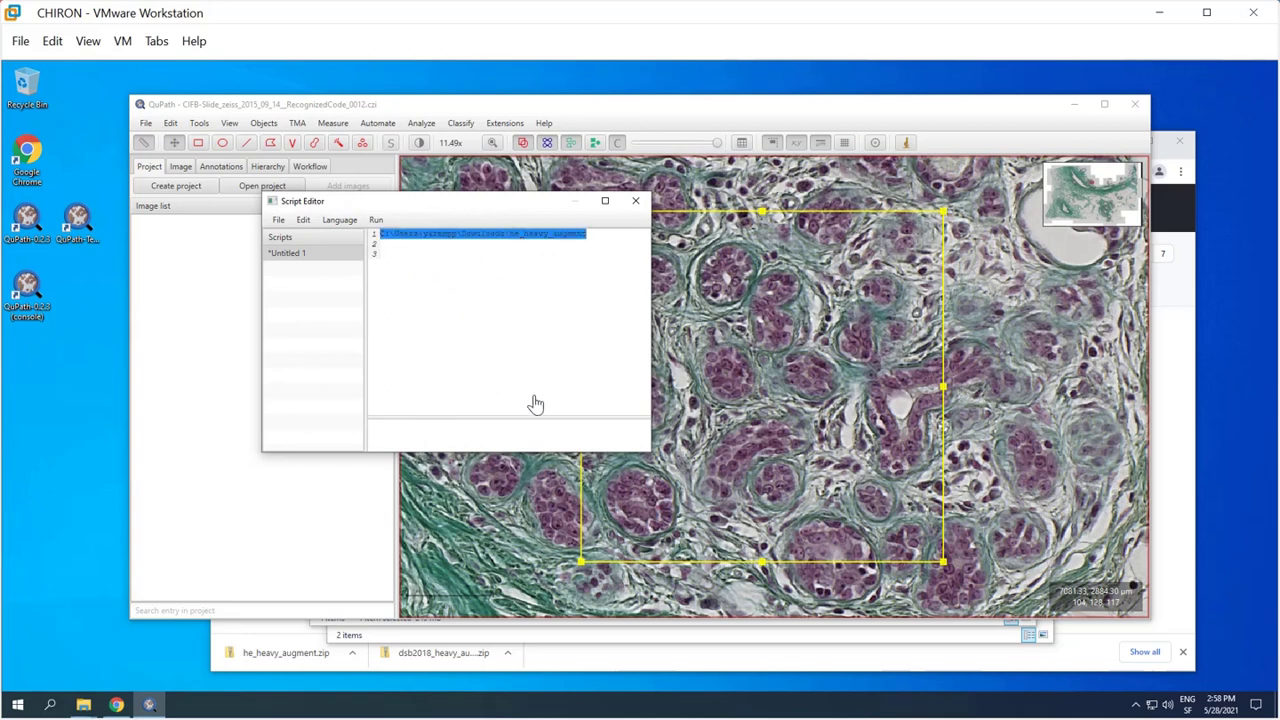
pyautogui.click(413, 260)
pyautogui.click(117, 704)
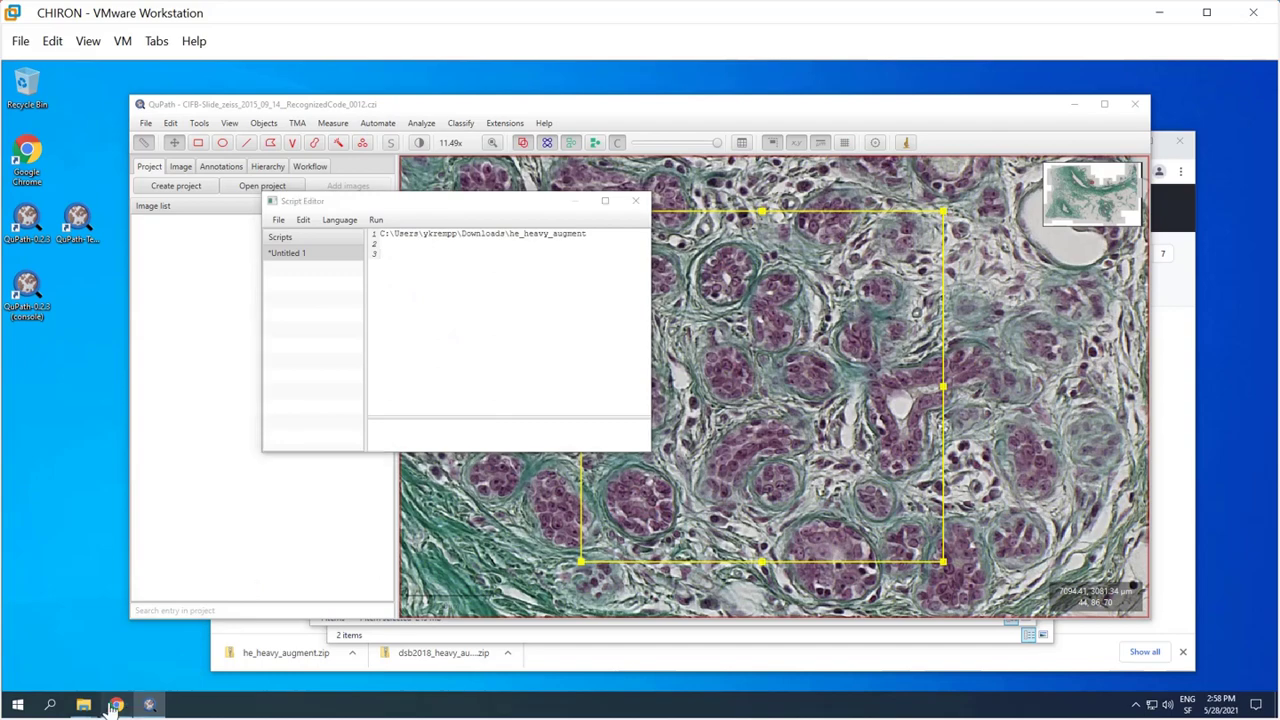
# Copy the Detecting nuclei example script from Chrome's StarDist documentation page
pyautogui.click(298, 152)
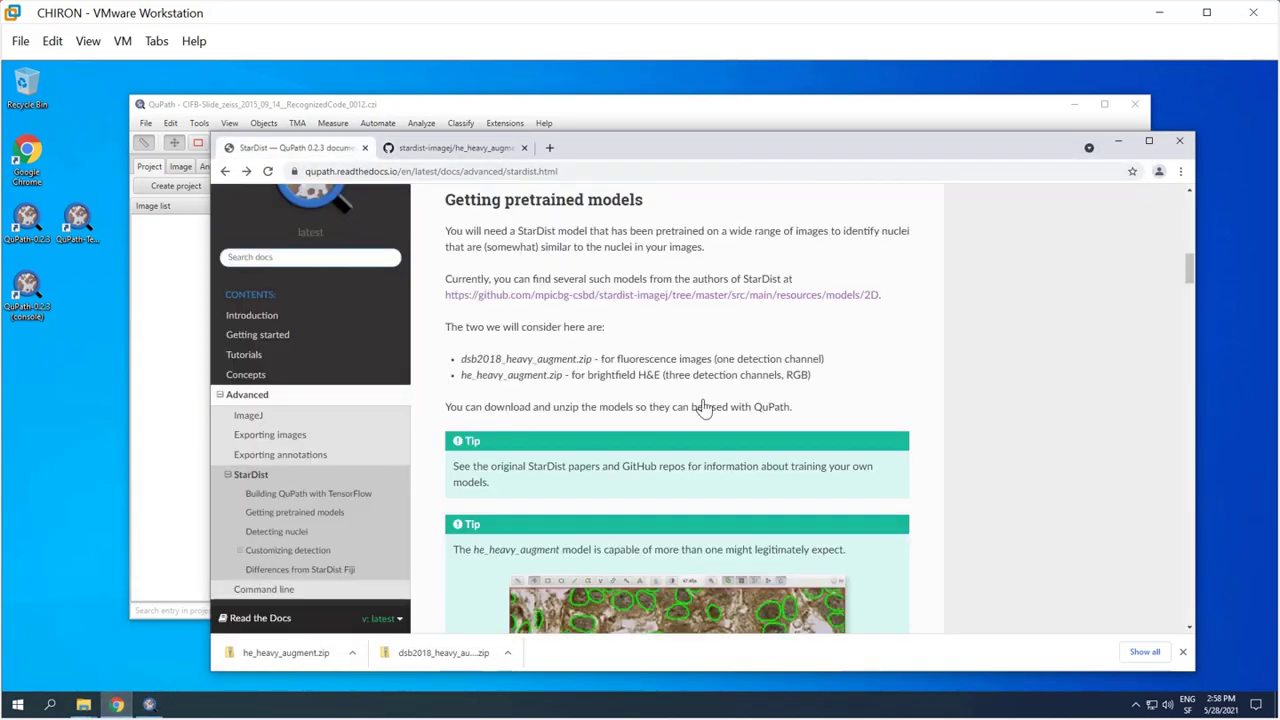
pyautogui.scroll(-4, 648, 529)
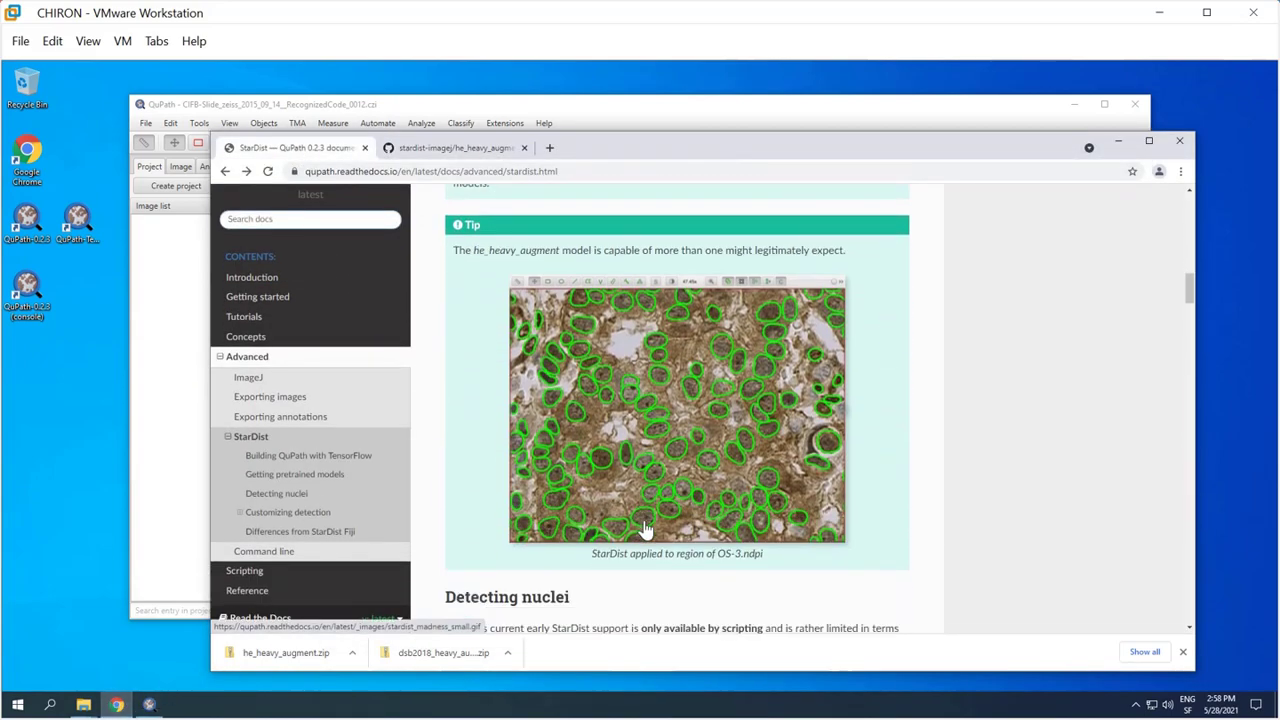
pyautogui.scroll(-2, 645, 527)
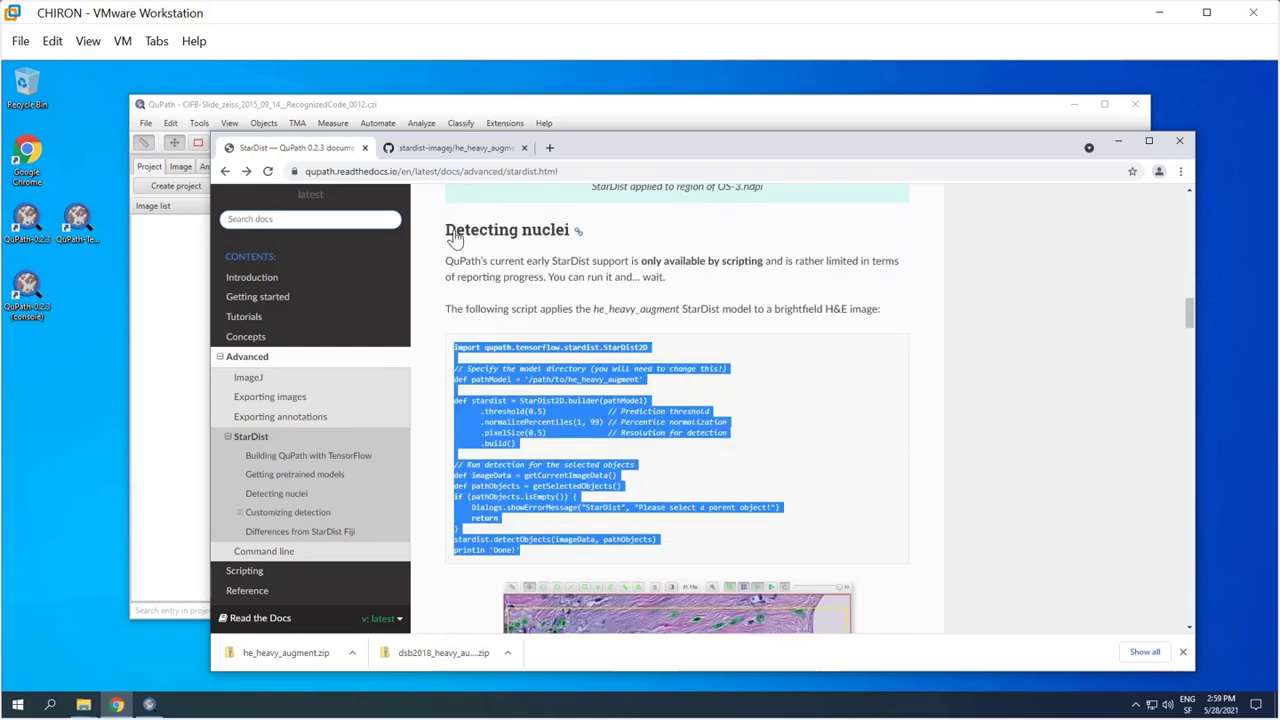
pyautogui.click(740, 437)
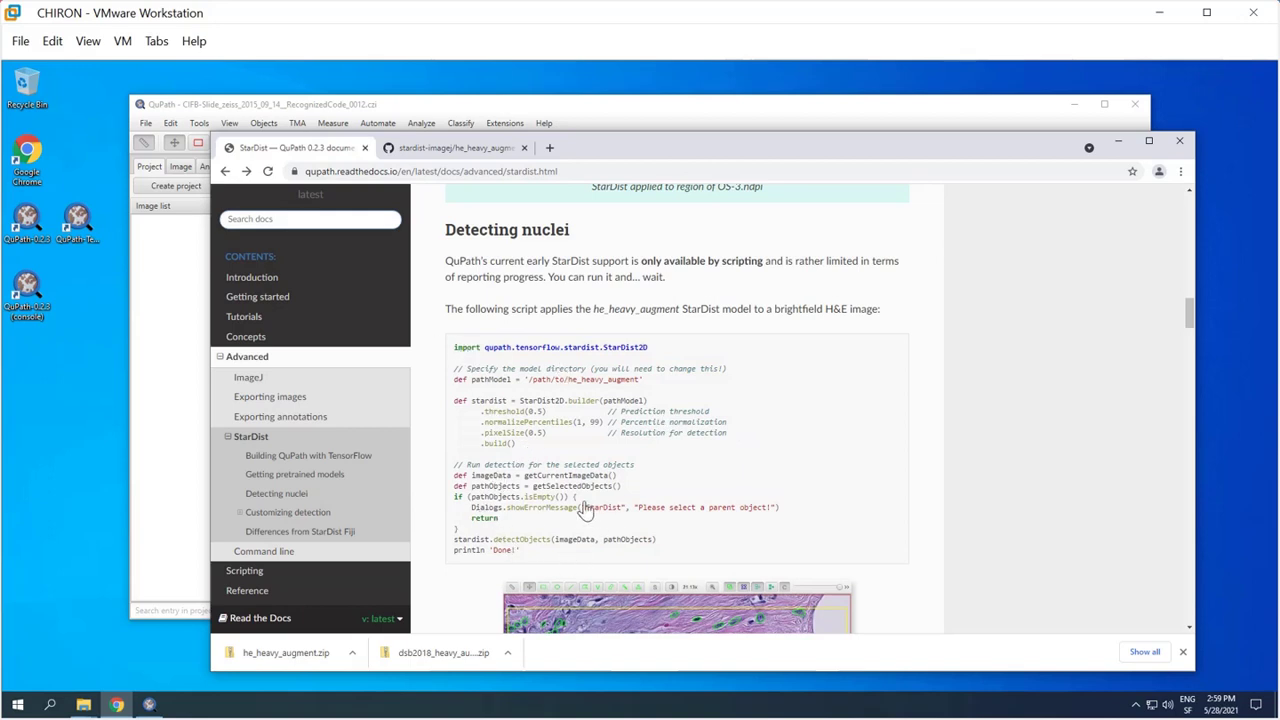
pyautogui.scroll(-1, 645, 425)
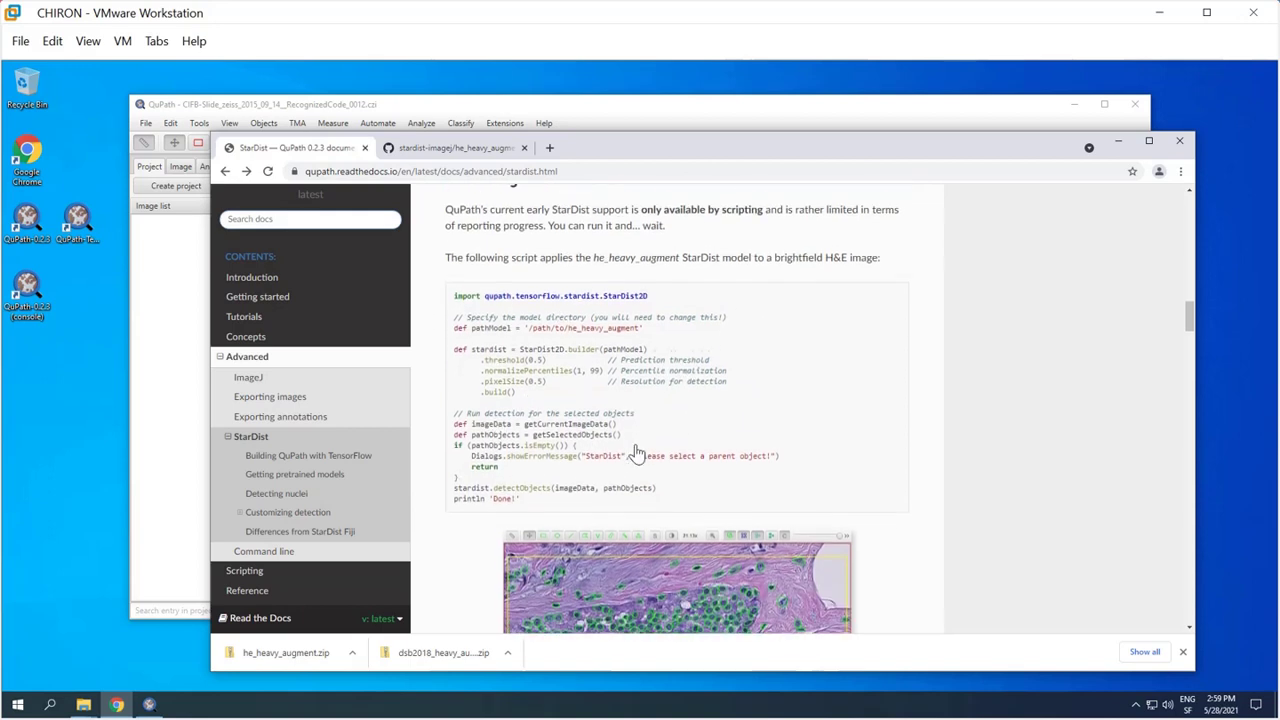
pyautogui.scroll(-2, 657, 473)
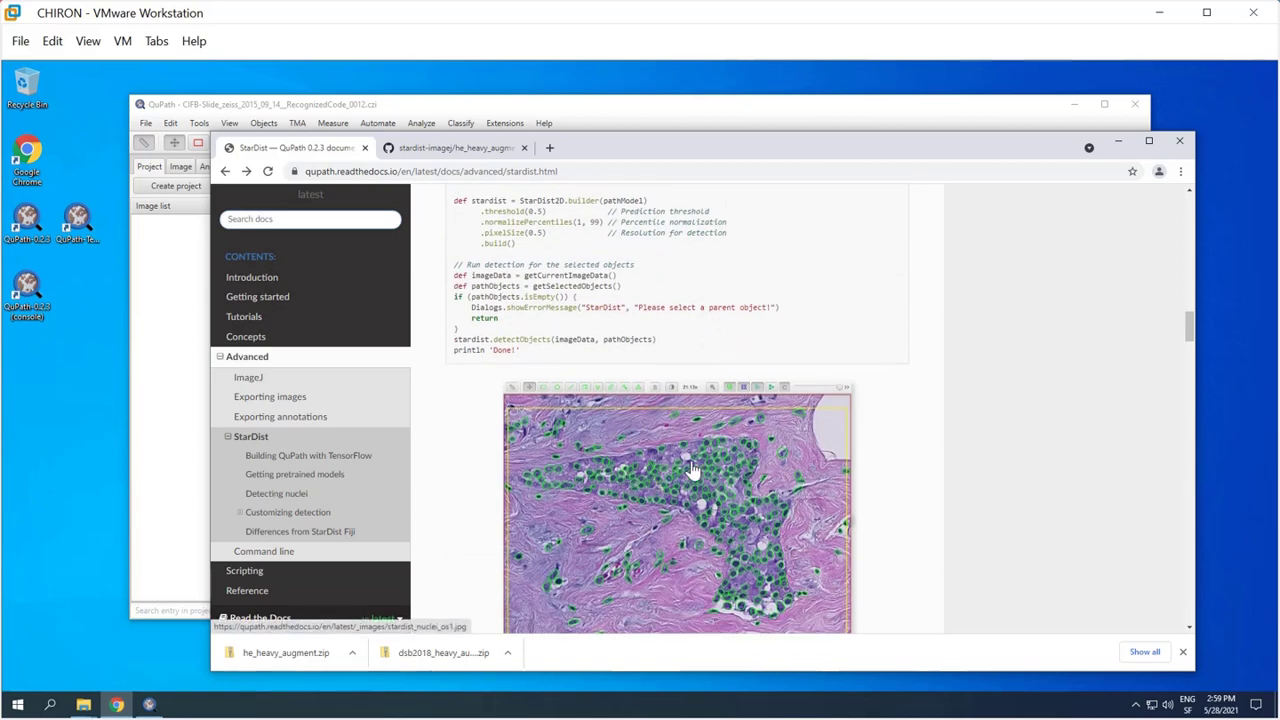
pyautogui.scroll(1, 571, 357)
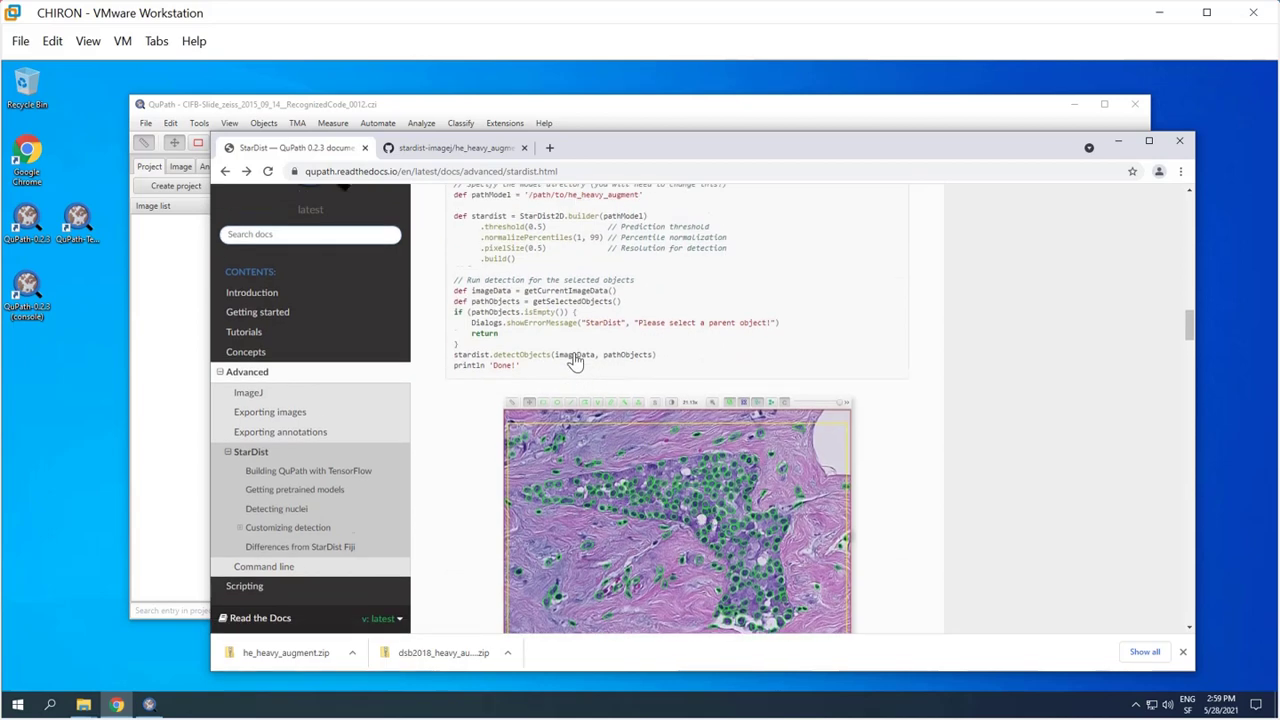
pyautogui.moveTo(524, 418); pyautogui.dragTo(437, 218)
pyautogui.rightClick(490, 248)
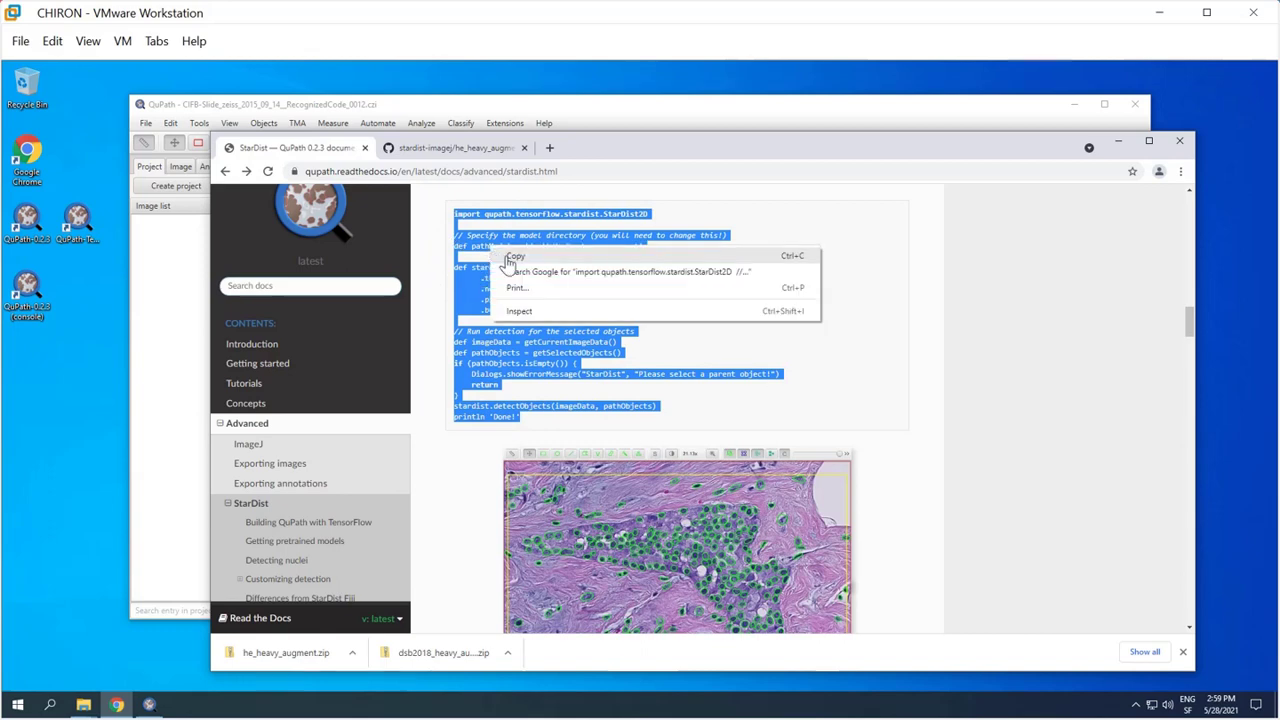
pyautogui.click(515, 252)
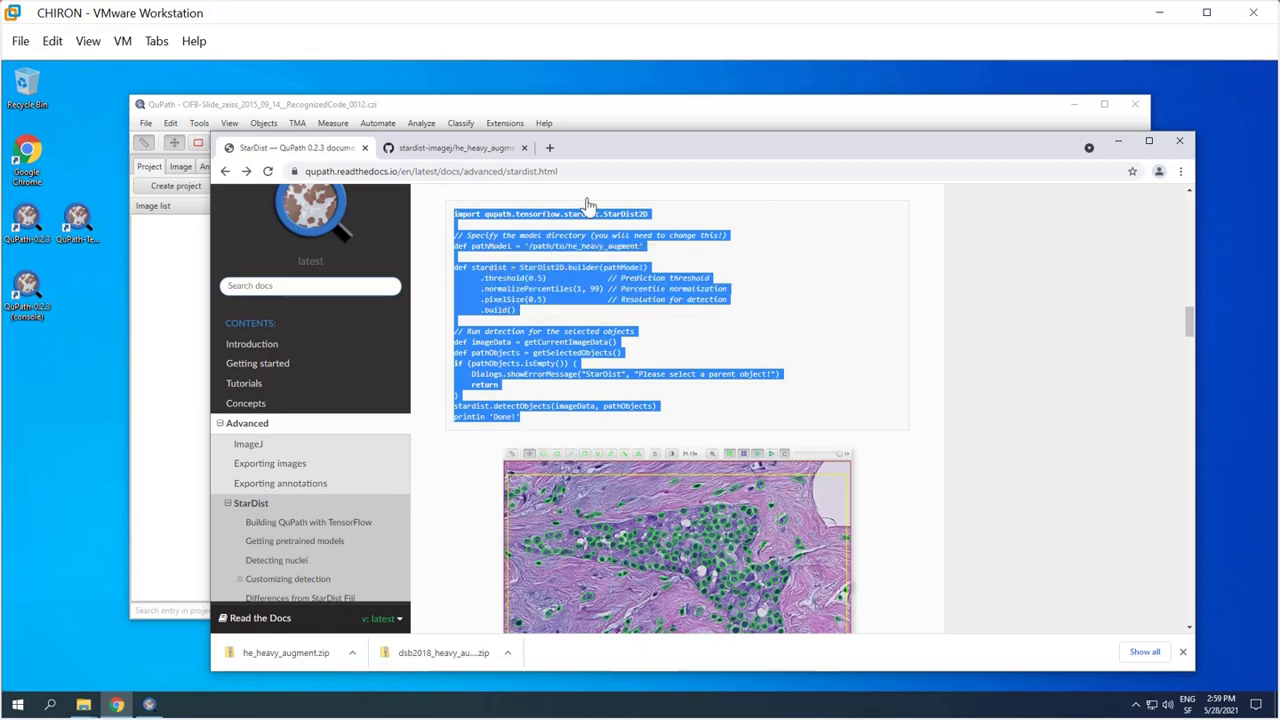
# Paste the StarDist script below the path line, enlarge the editor, and select line 1's path
pyautogui.click(474, 112)
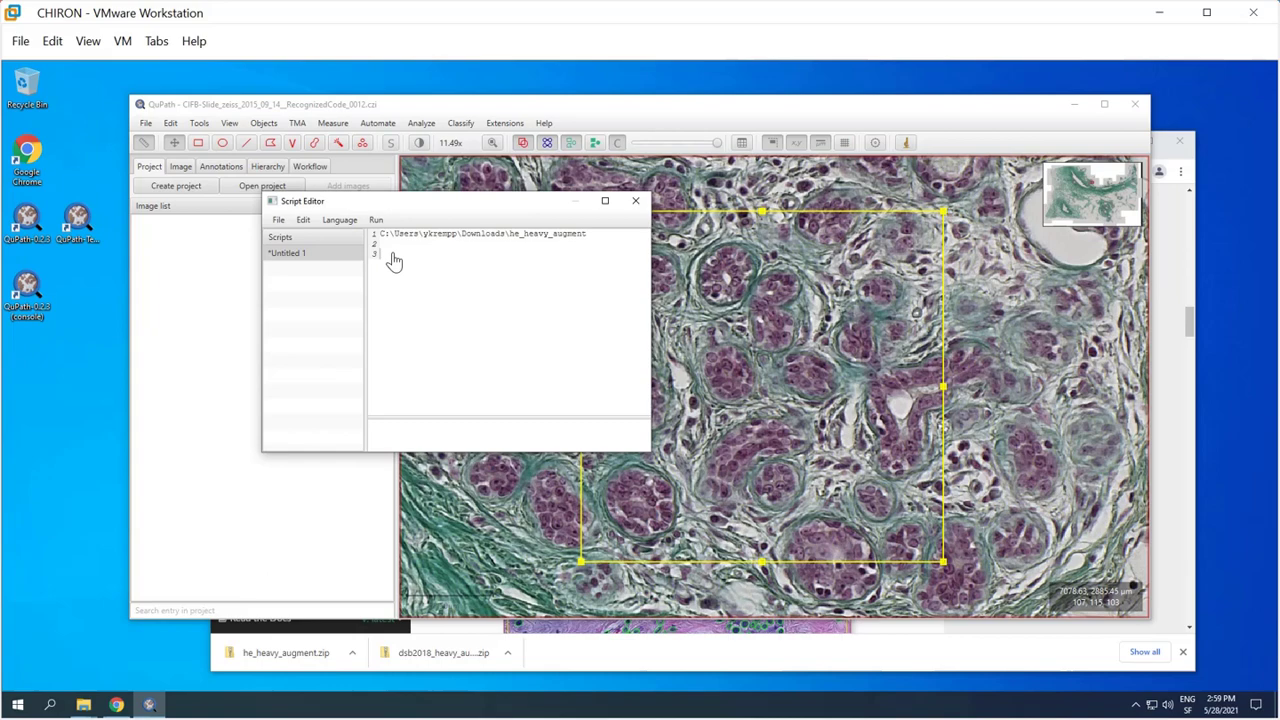
pyautogui.hotkey('ctrl', 'v')
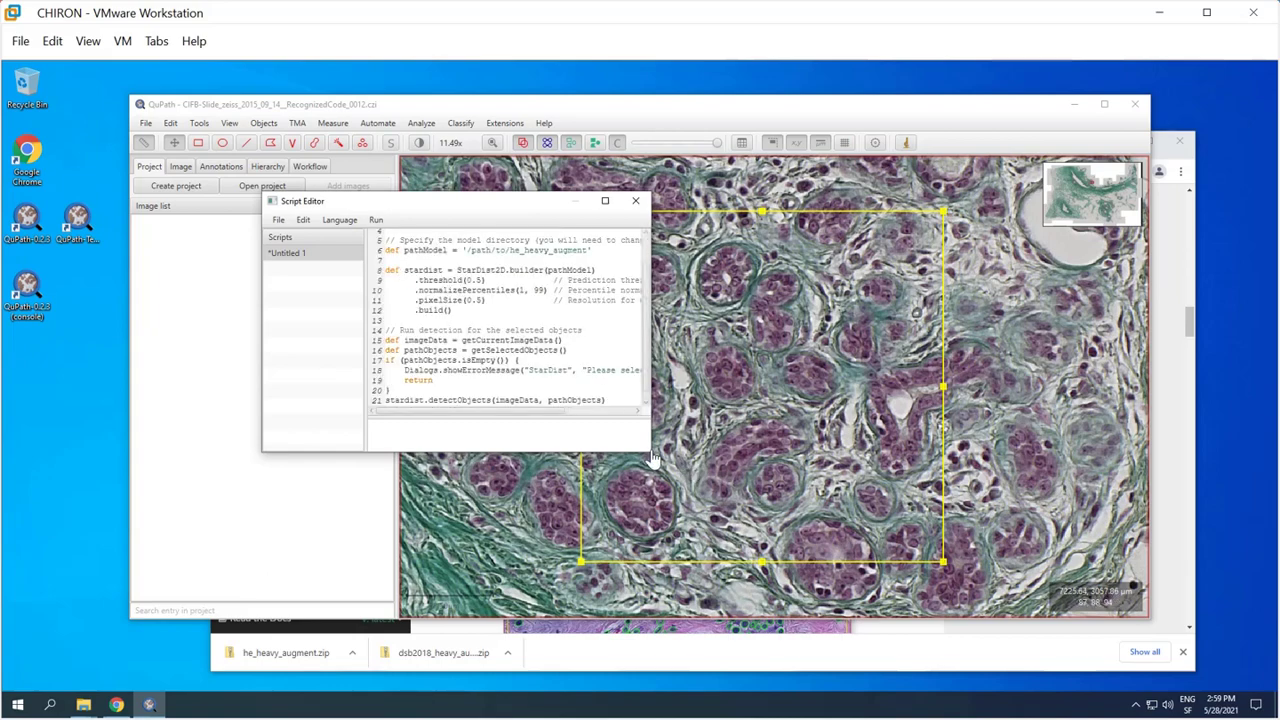
pyautogui.moveTo(650, 456); pyautogui.dragTo(895, 565)
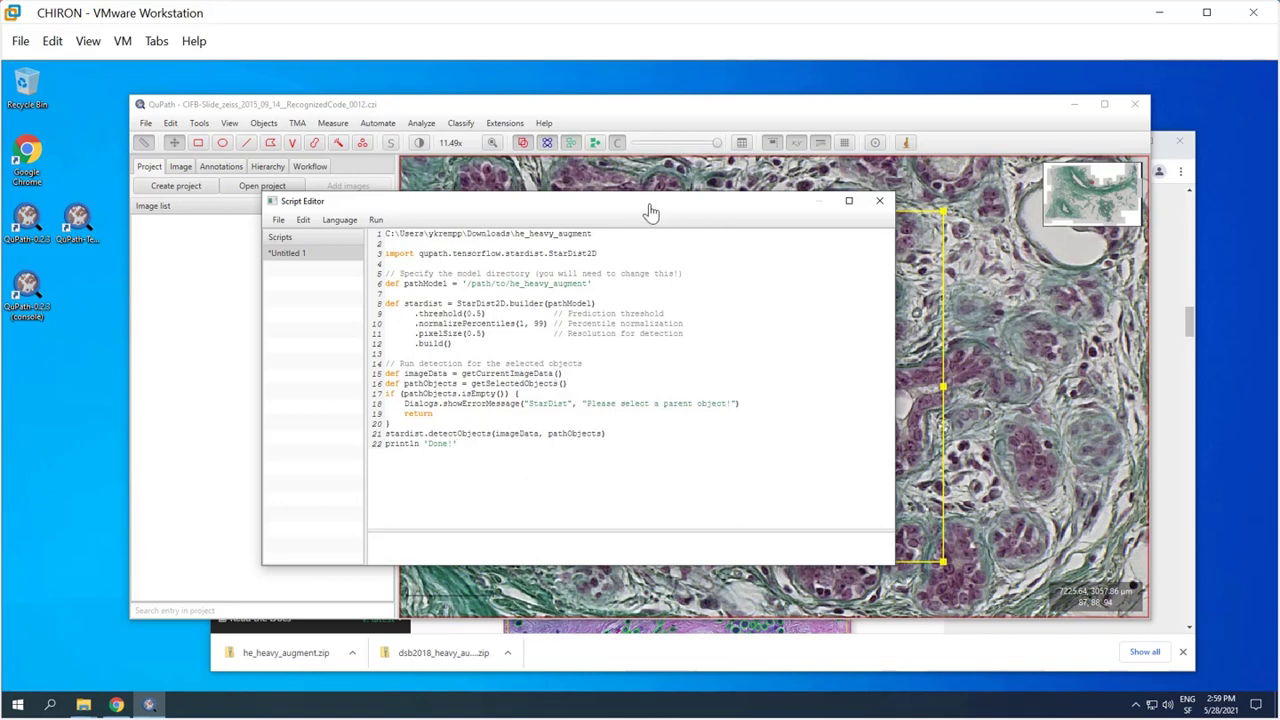
pyautogui.moveTo(650, 212); pyautogui.dragTo(669, 240)
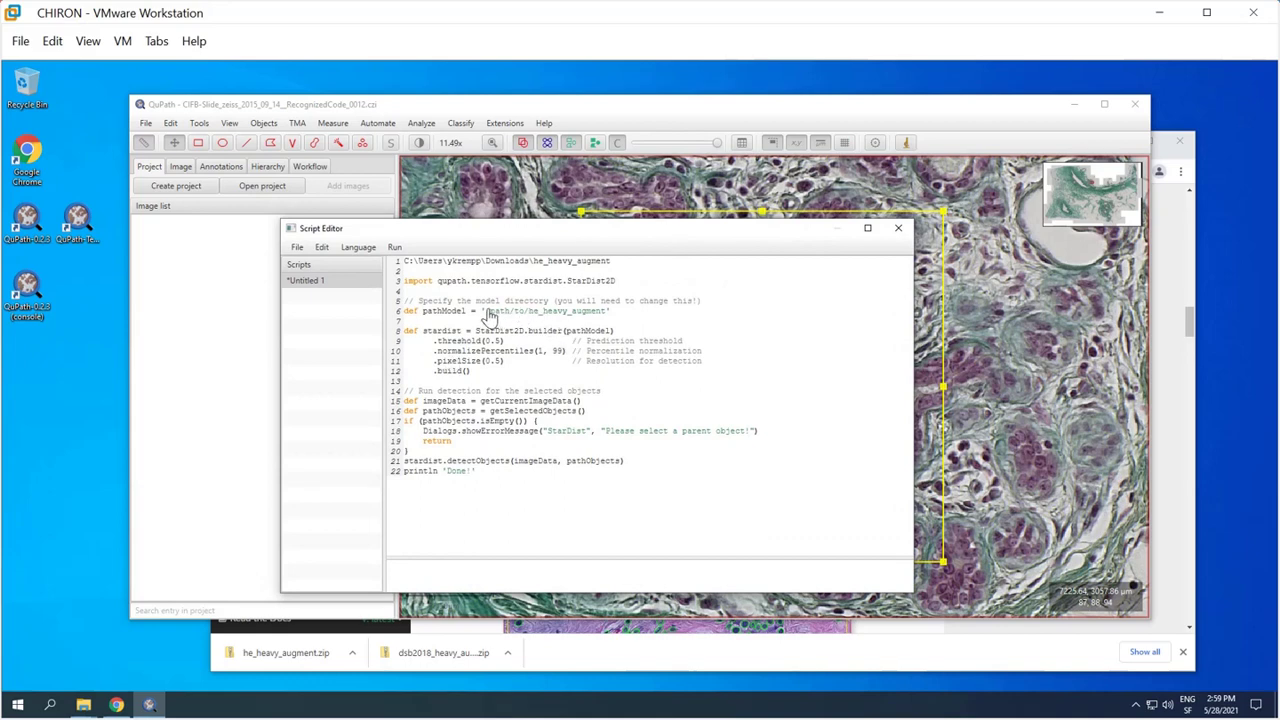
pyautogui.moveTo(485, 313); pyautogui.dragTo(603, 316)
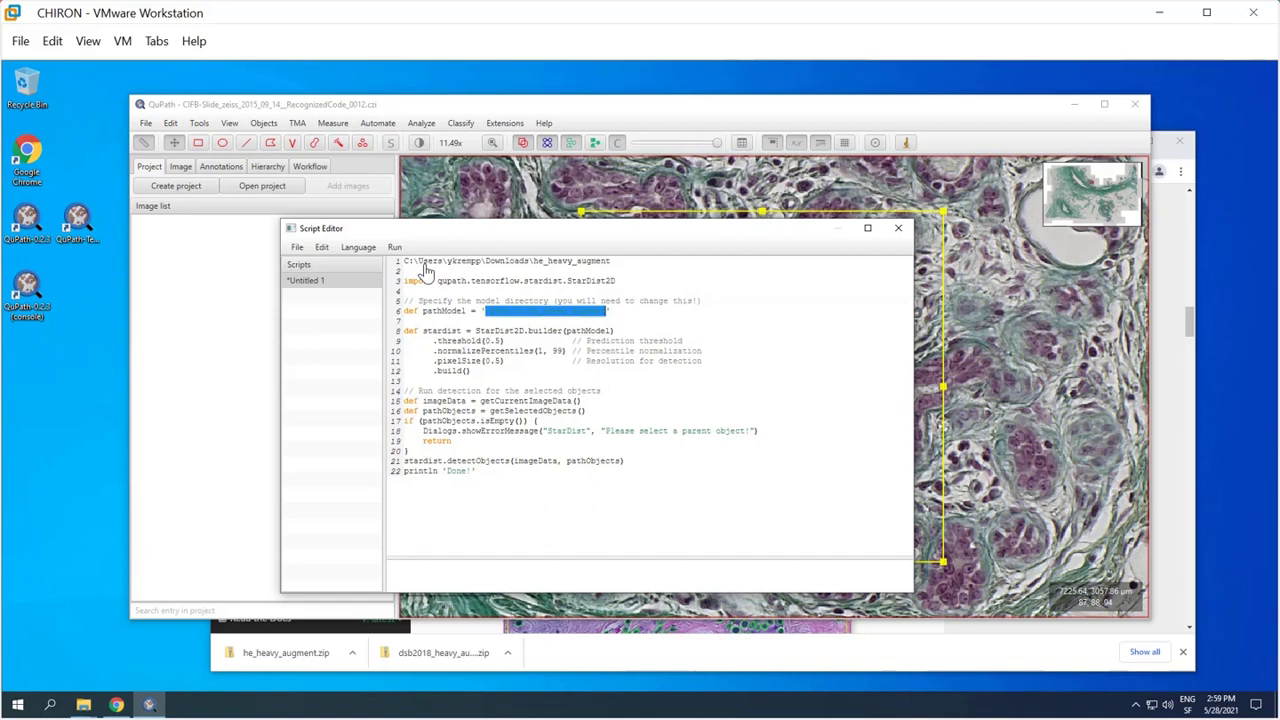
pyautogui.click(614, 263)
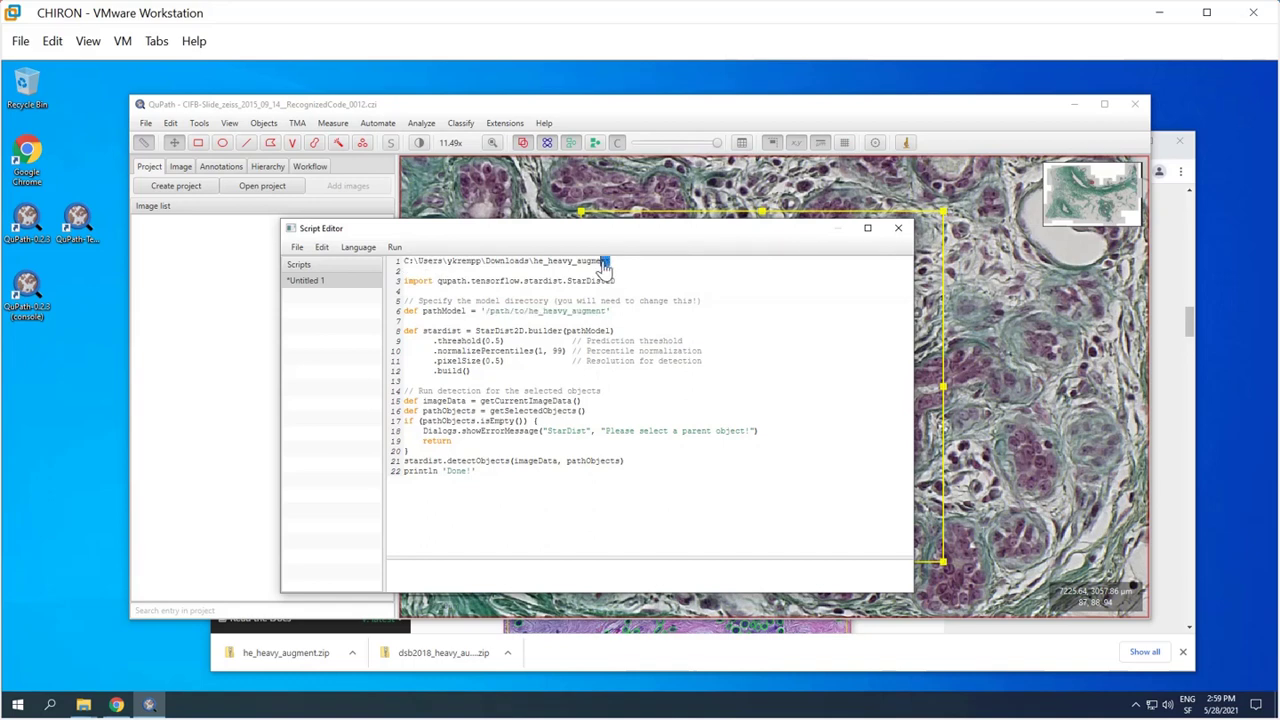
pyautogui.moveTo(604, 266); pyautogui.dragTo(397, 264)
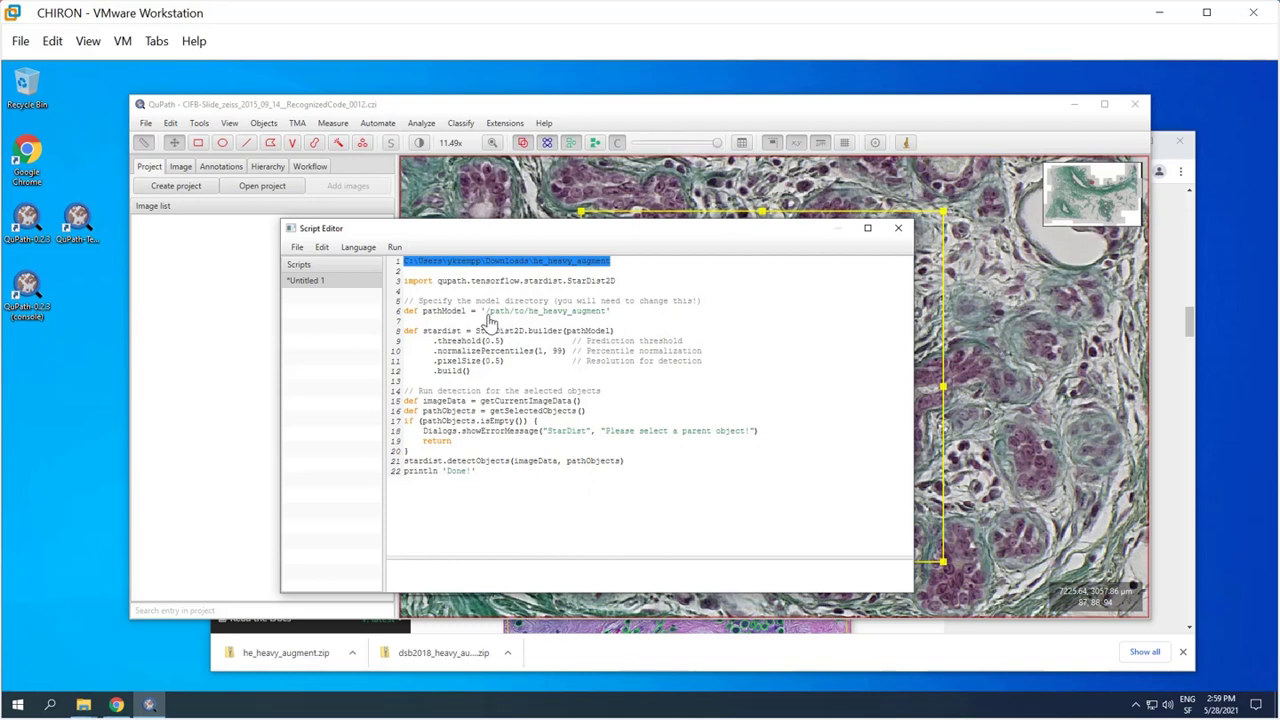
# Replace line 6's placeholder pathModel with the he_heavy_augment folder path using doubled backslashes
pyautogui.moveTo(486, 312); pyautogui.dragTo(605, 318)
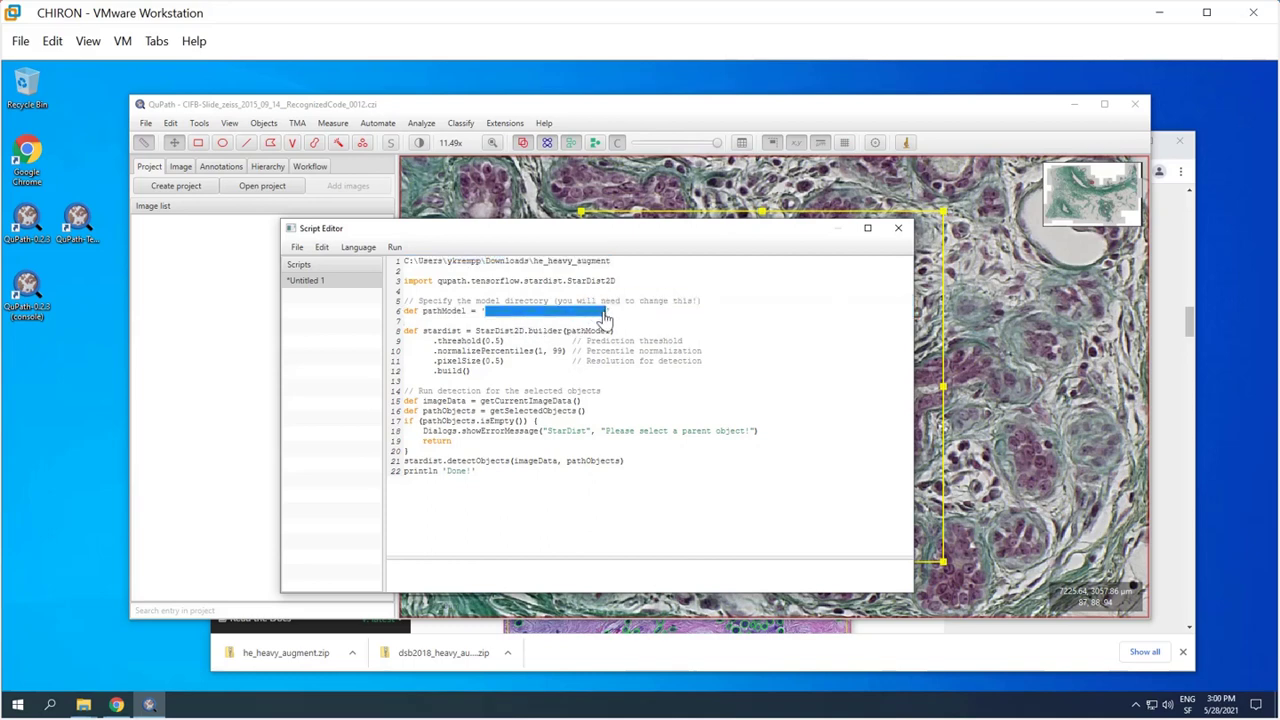
pyautogui.hotkey('ctrl', 'v')
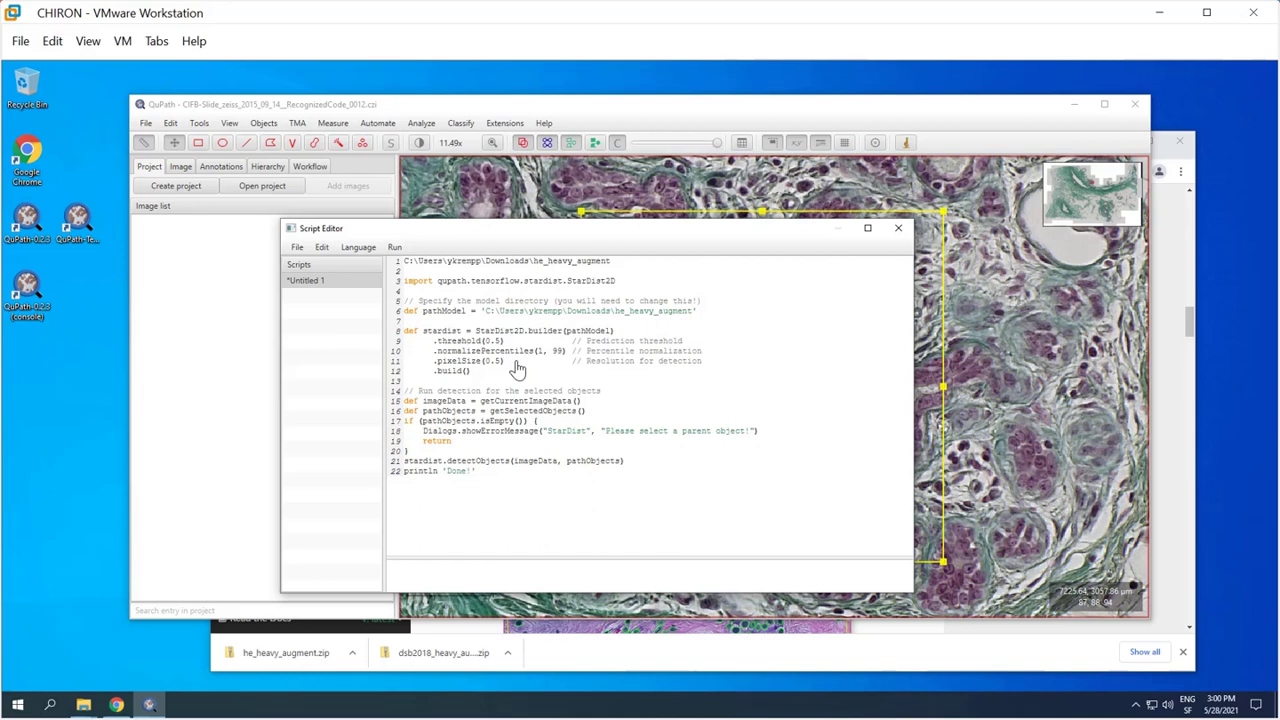
pyautogui.write('\\\\')
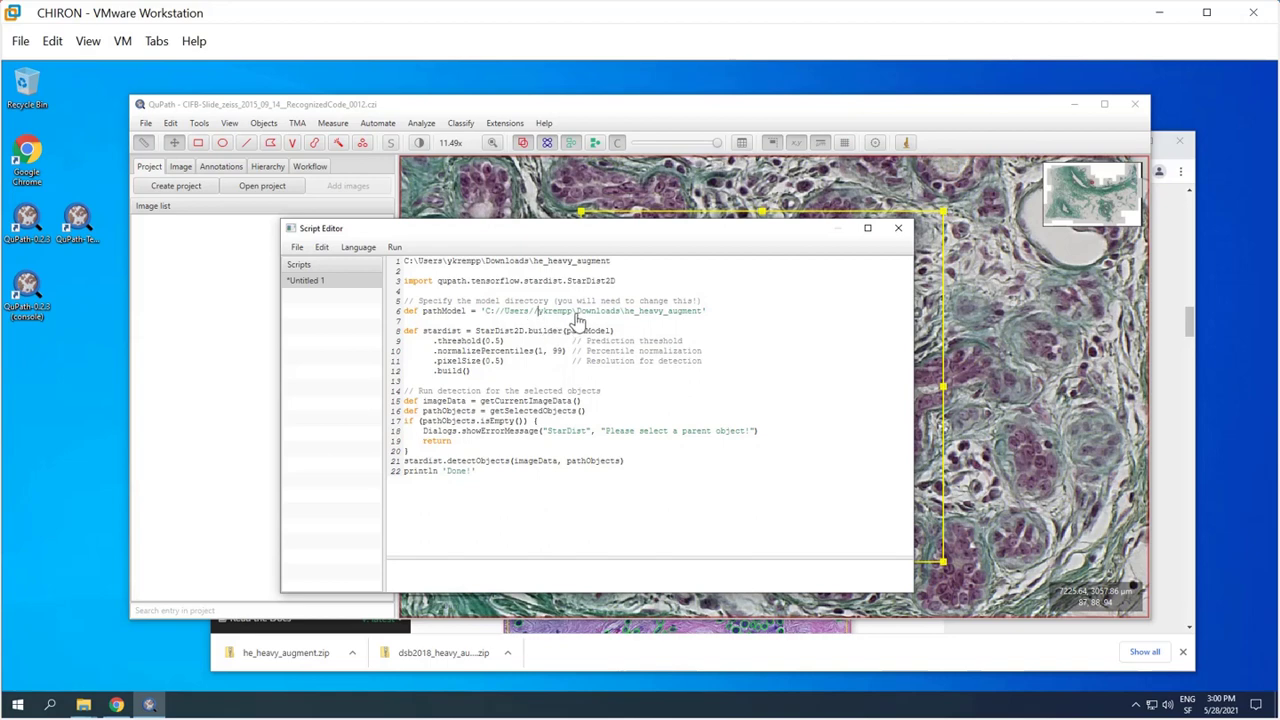
pyautogui.write('\\\\')
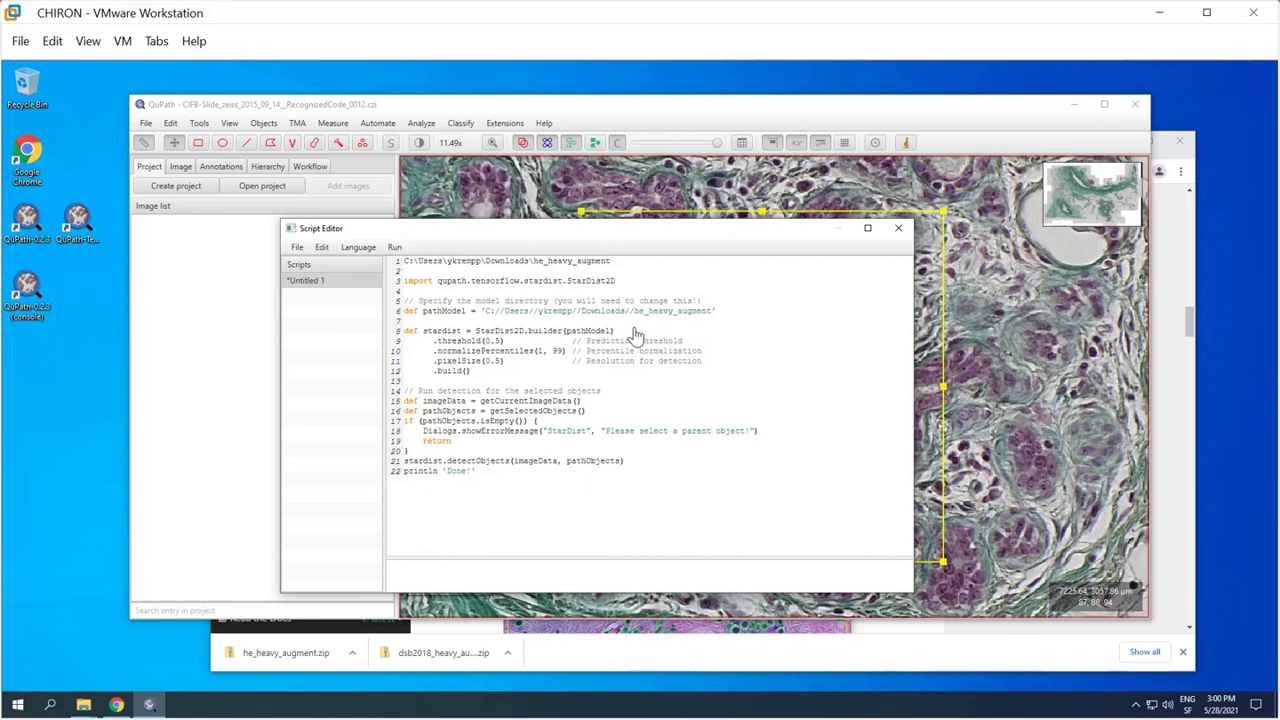
# Delete the leftover path on line 1 and reposition and shrink the Script Editor window
pyautogui.moveTo(608, 270); pyautogui.dragTo(299, 260)
pyautogui.press('Delete')
pyautogui.press('Delete')
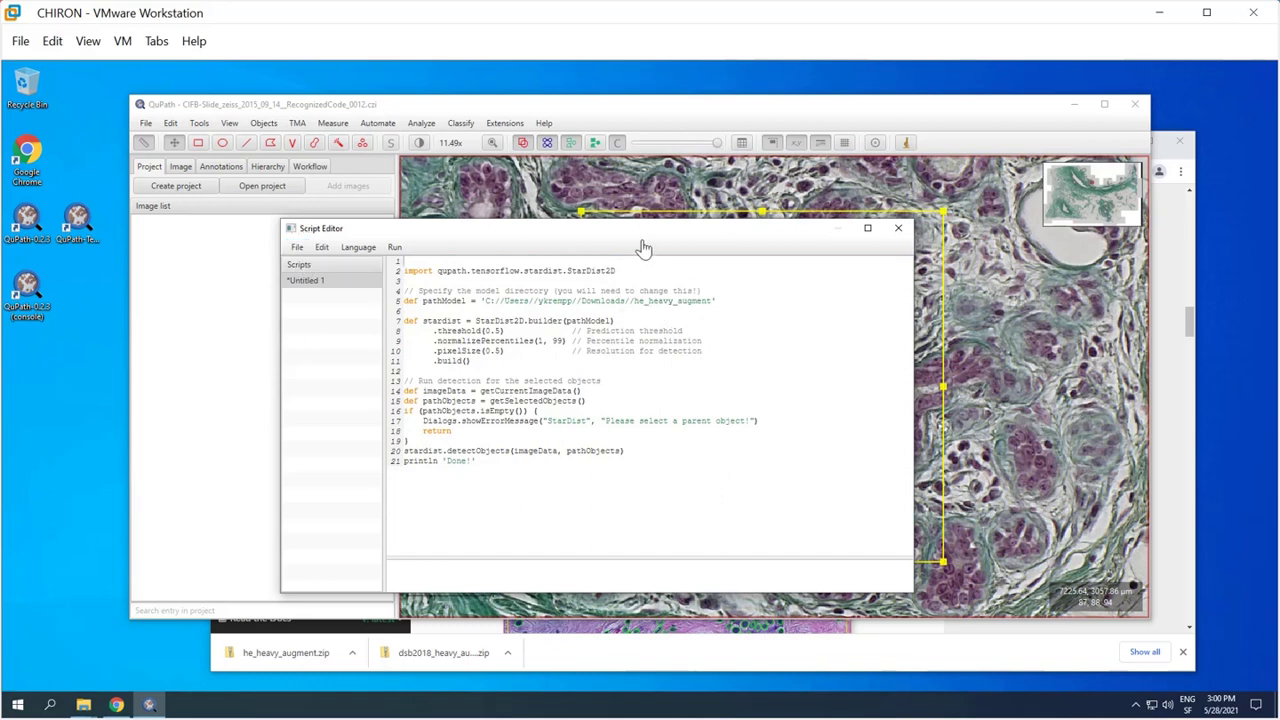
pyautogui.moveTo(642, 238); pyautogui.dragTo(500, 231)
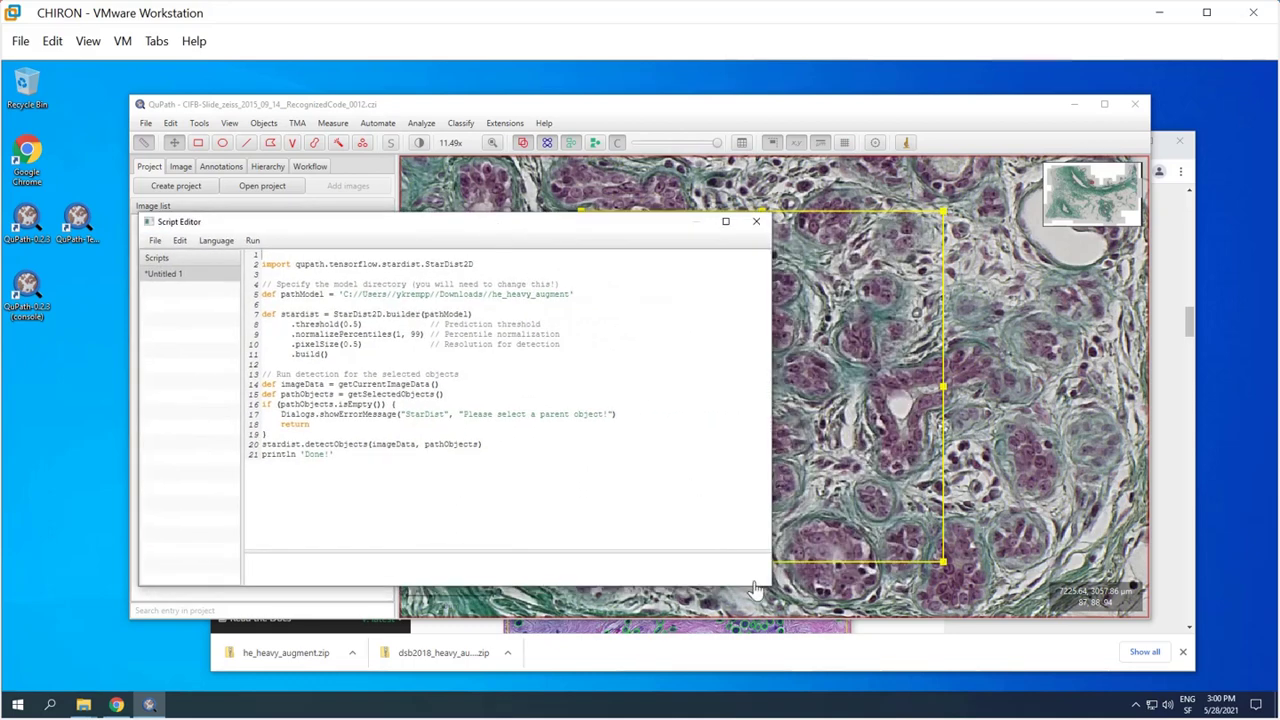
pyautogui.moveTo(769, 591); pyautogui.dragTo(641, 520)
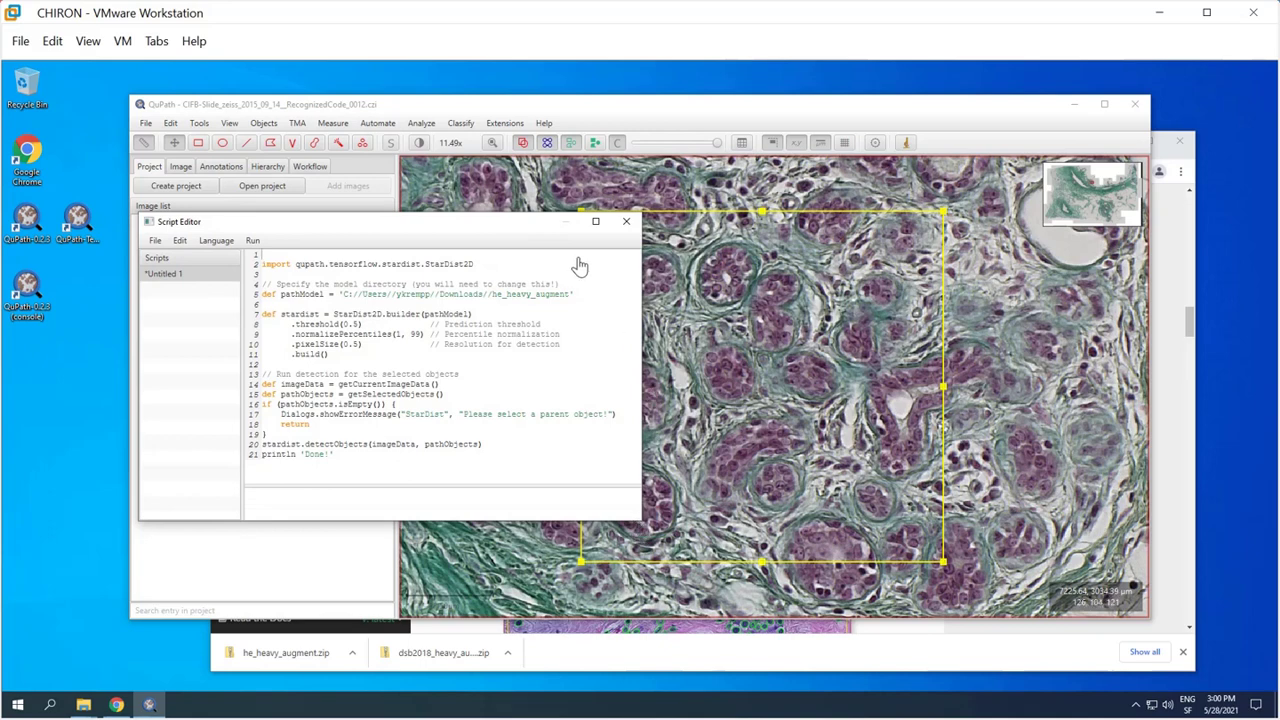
pyautogui.moveTo(505, 241)
pyautogui.mouseDown()
pyautogui.moveTo(509, 277)
pyautogui.moveTo(506, 251)
pyautogui.mouseUp()
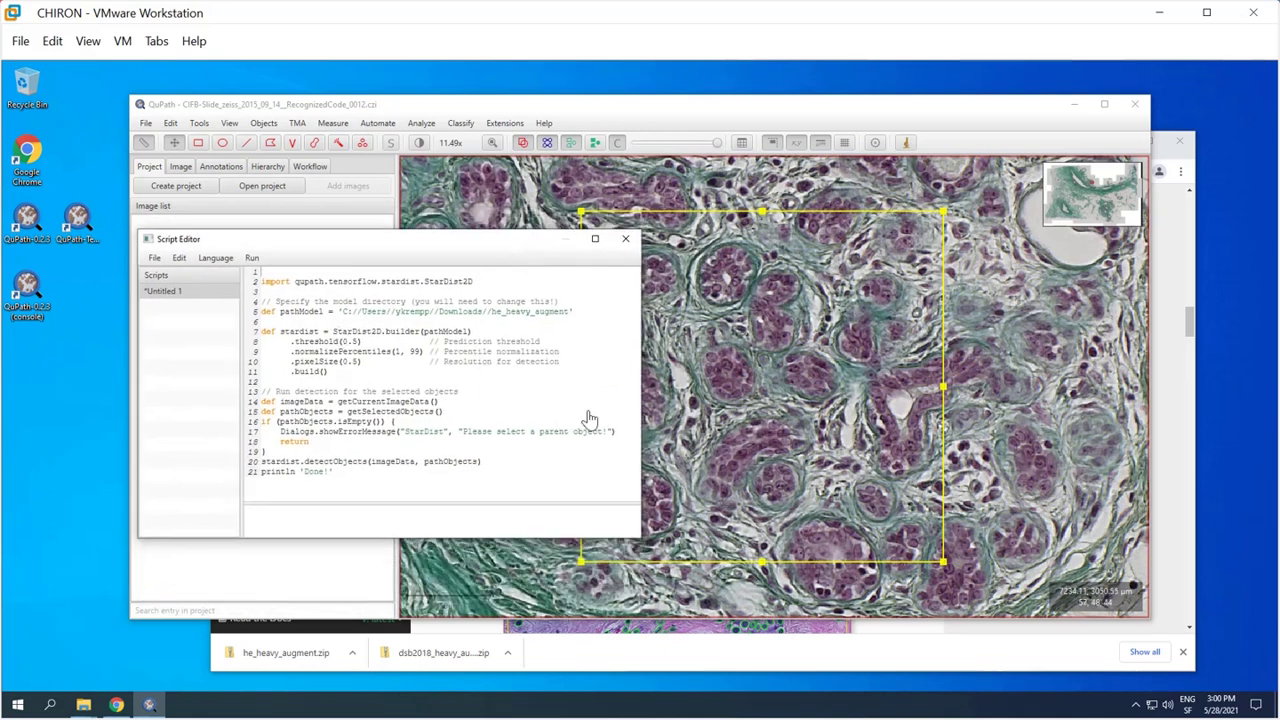
# Run the StarDist script and resize the editor to reveal the slide and output log
pyautogui.click(252, 260)
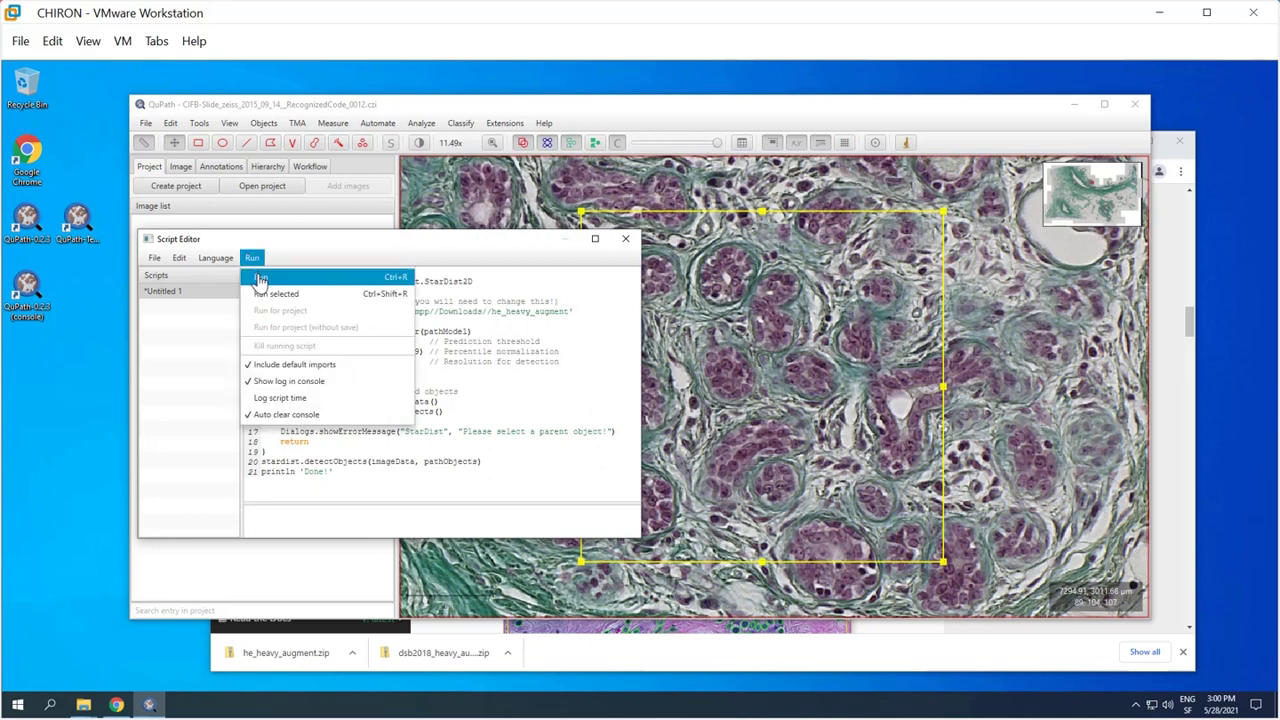
pyautogui.click(260, 280)
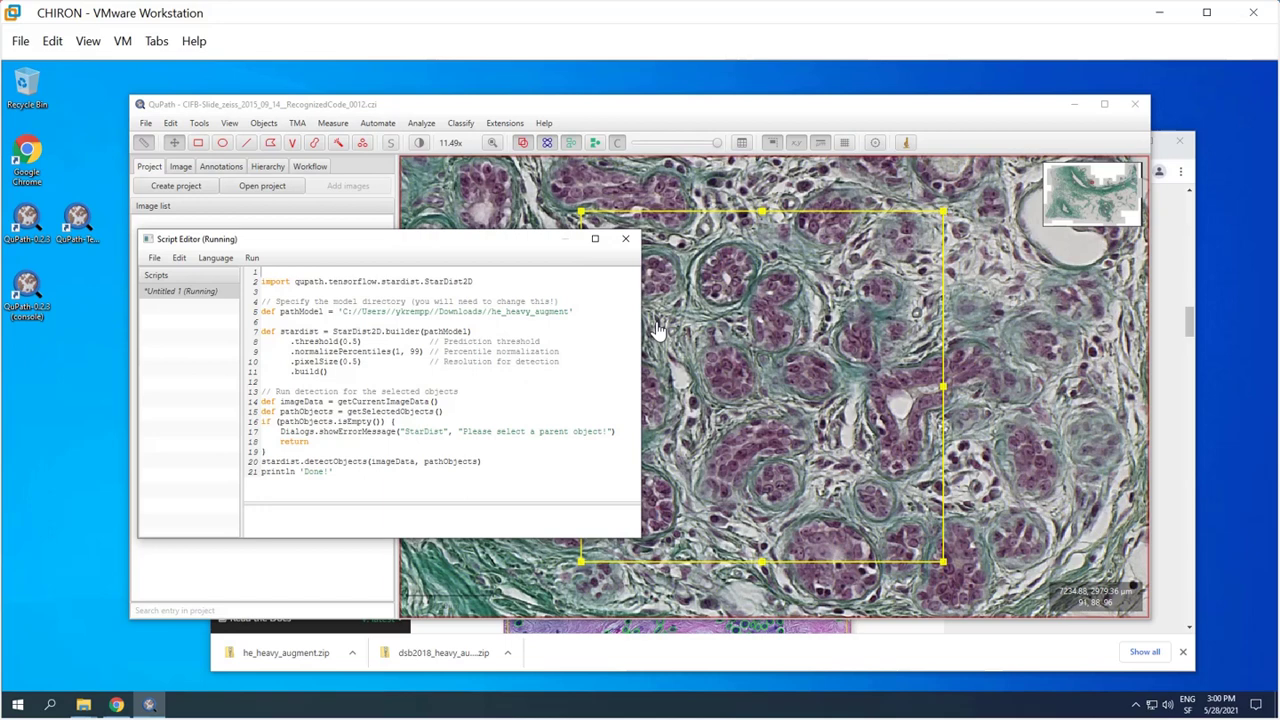
pyautogui.moveTo(640, 330); pyautogui.dragTo(554, 318)
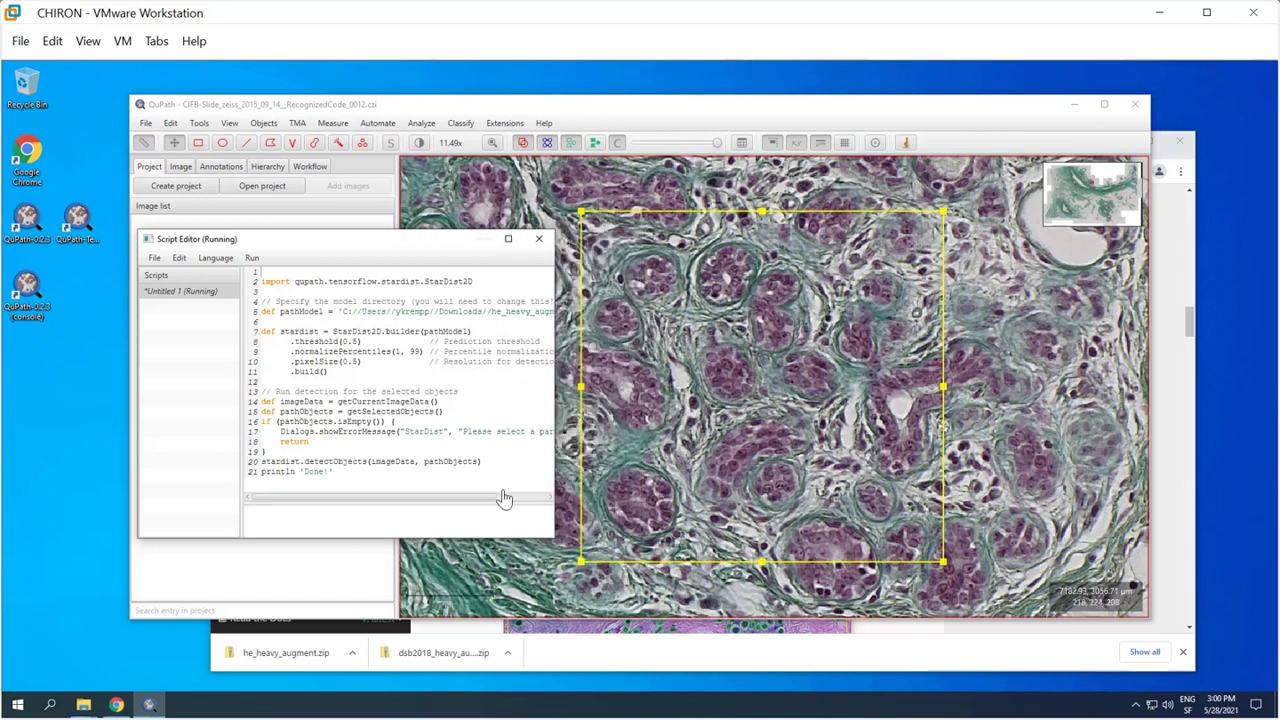
pyautogui.moveTo(458, 513); pyautogui.dragTo(450, 468)
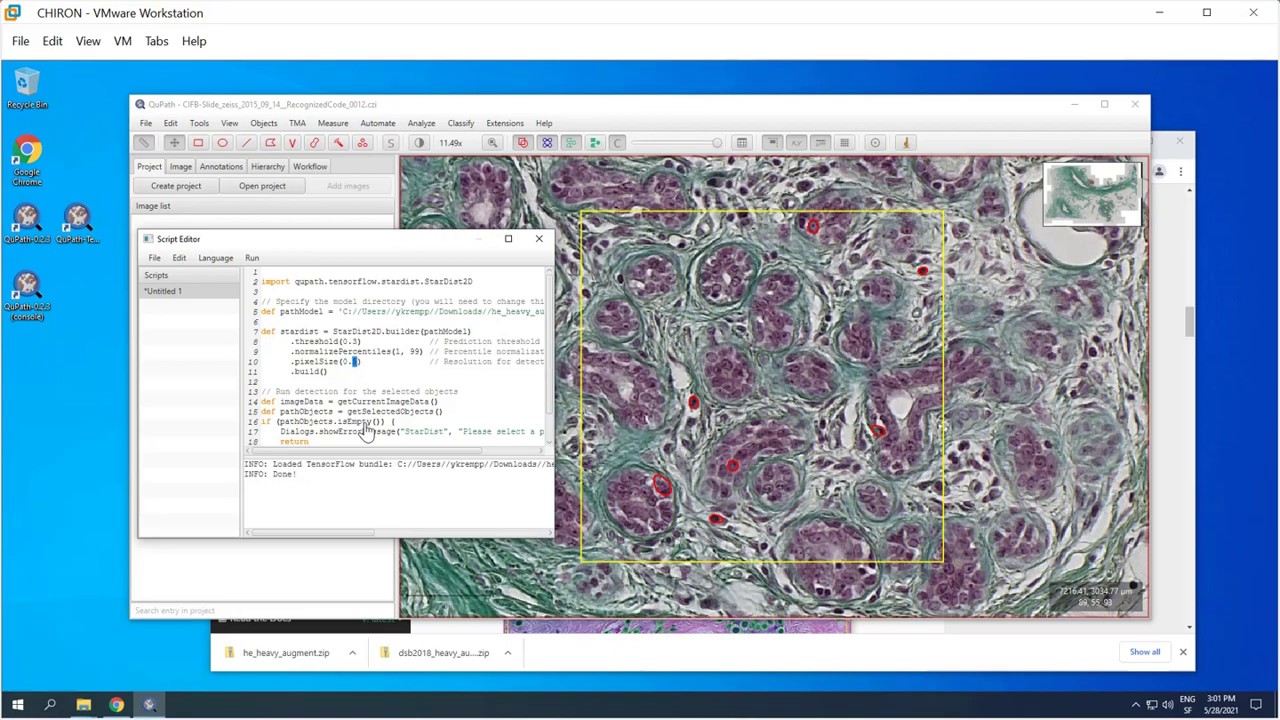
# Change pixelSize to 0.2 on line 10 and rerun the StarDist script
pyautogui.write('2')
pyautogui.press('Down')
pyautogui.click(252, 257)
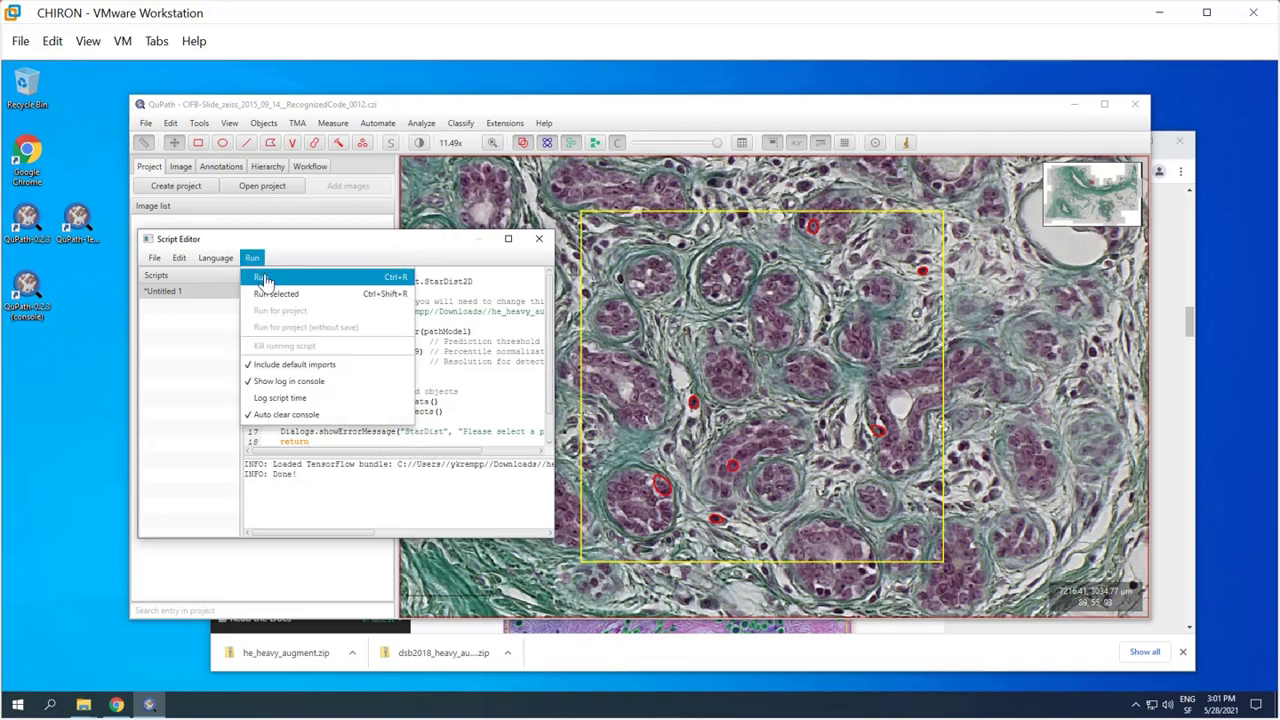
pyautogui.click(264, 282)
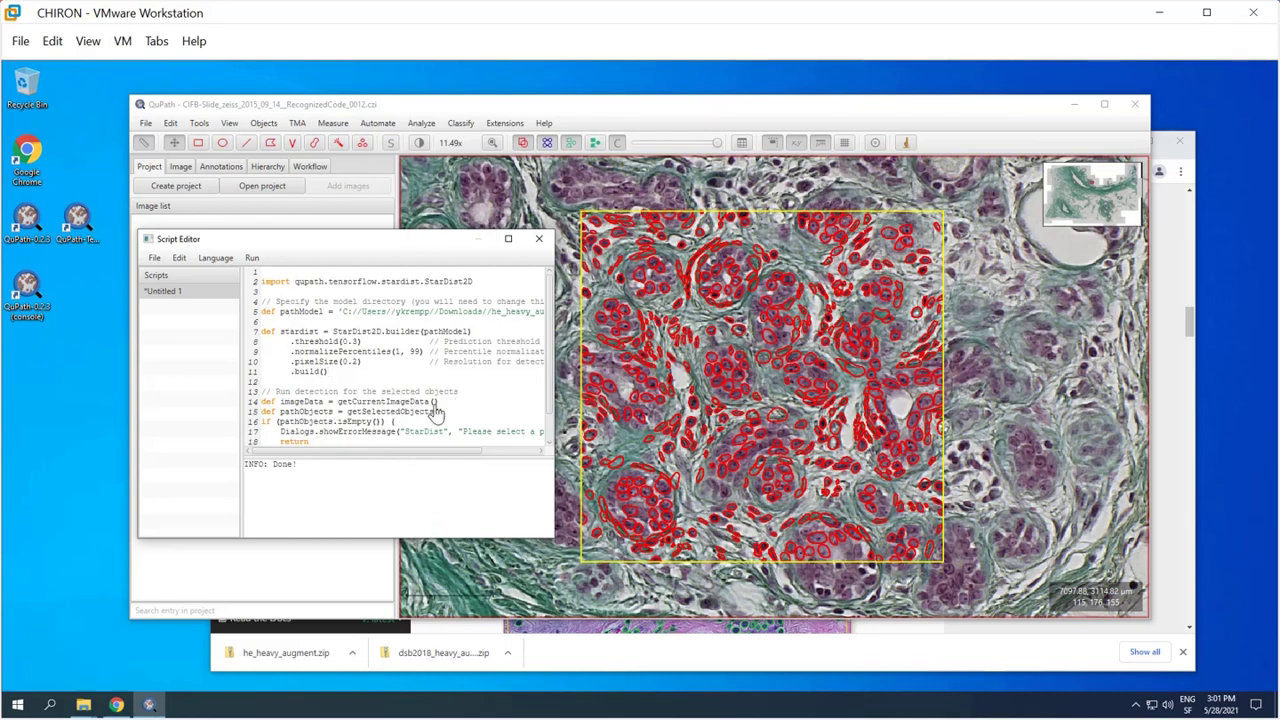
# Show the StarDist documentation in Chrome and scroll to the Cell expansion & measurements example
pyautogui.moveTo(116, 706)
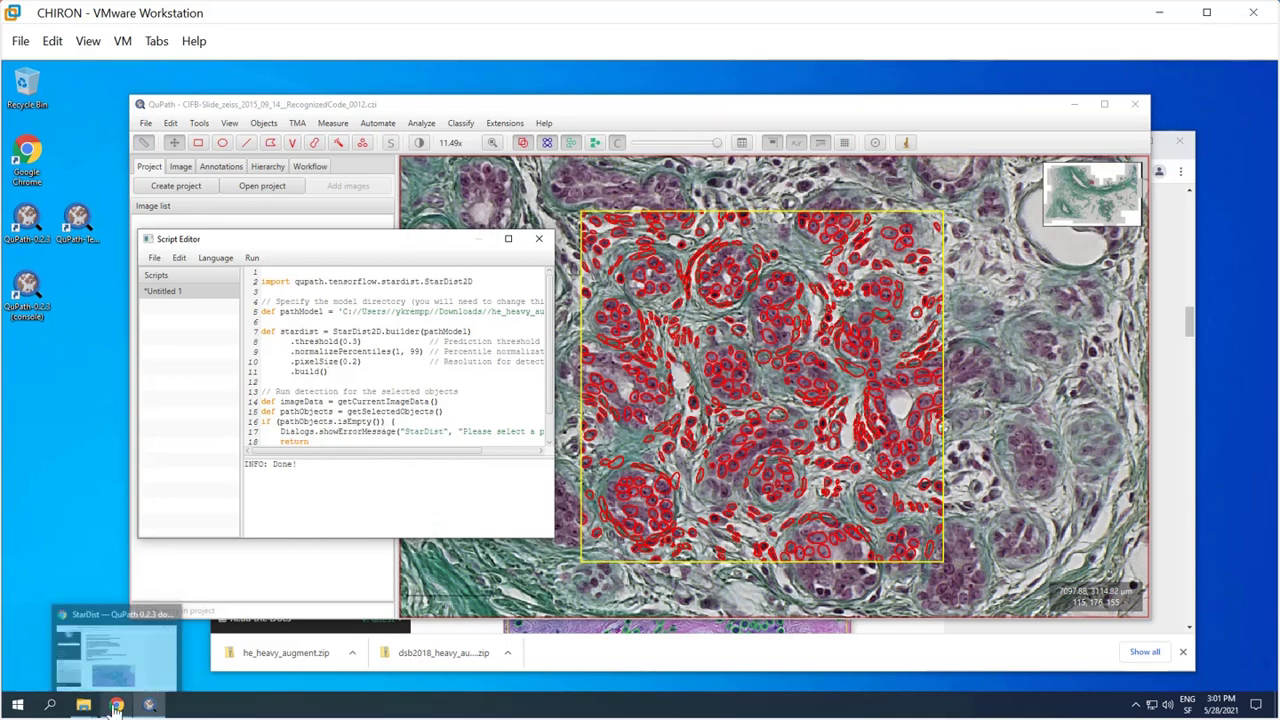
pyautogui.click(115, 655)
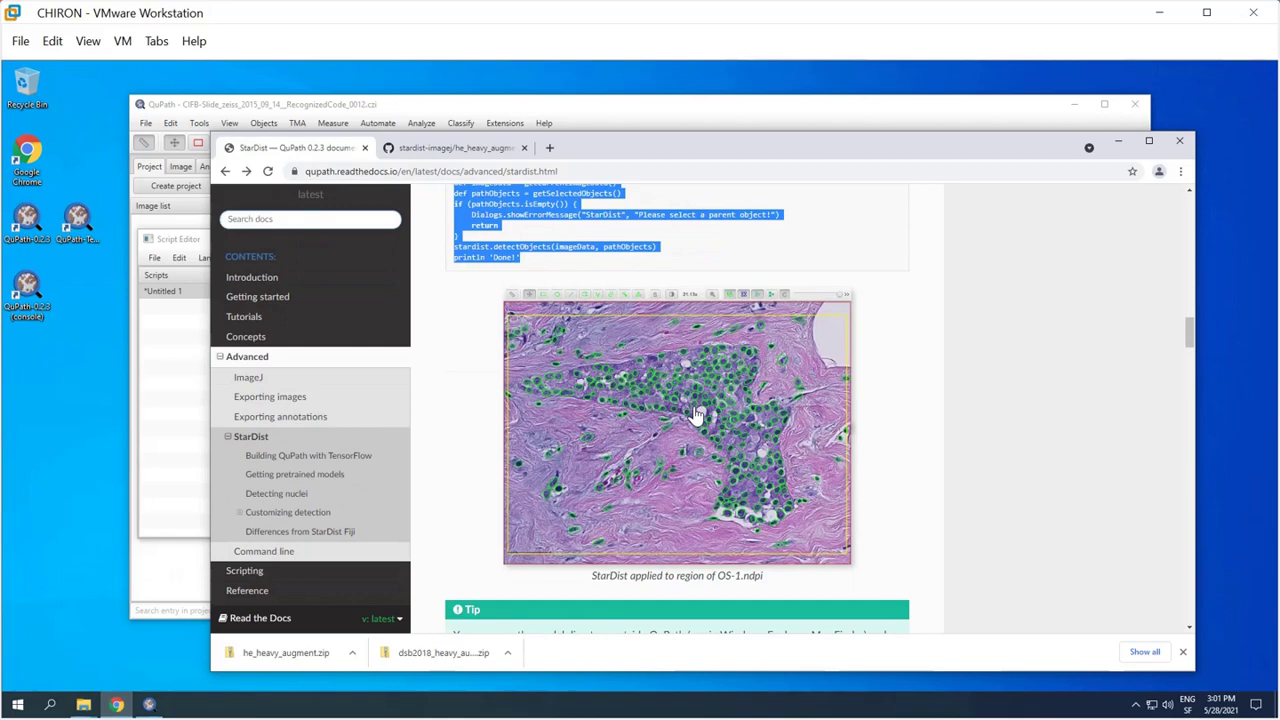
pyautogui.scroll(-10, 697, 414)
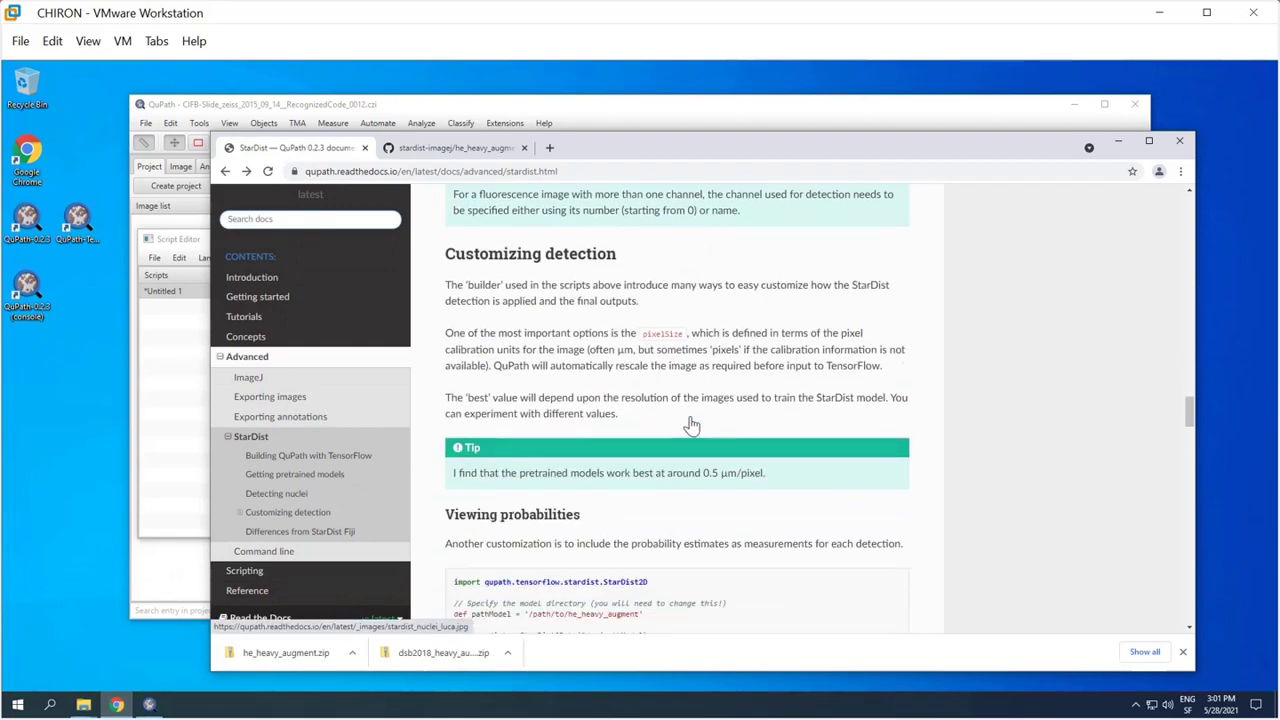
pyautogui.scroll(-3, 660, 503)
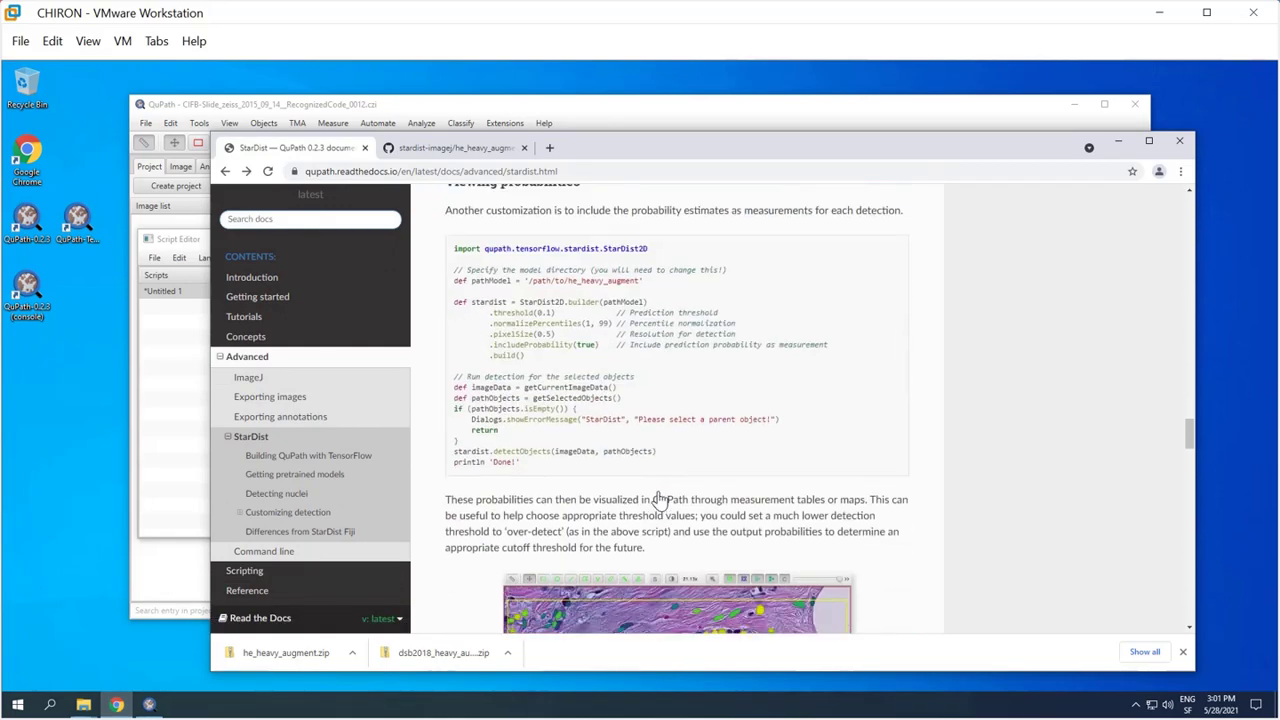
pyautogui.scroll(-5, 660, 503)
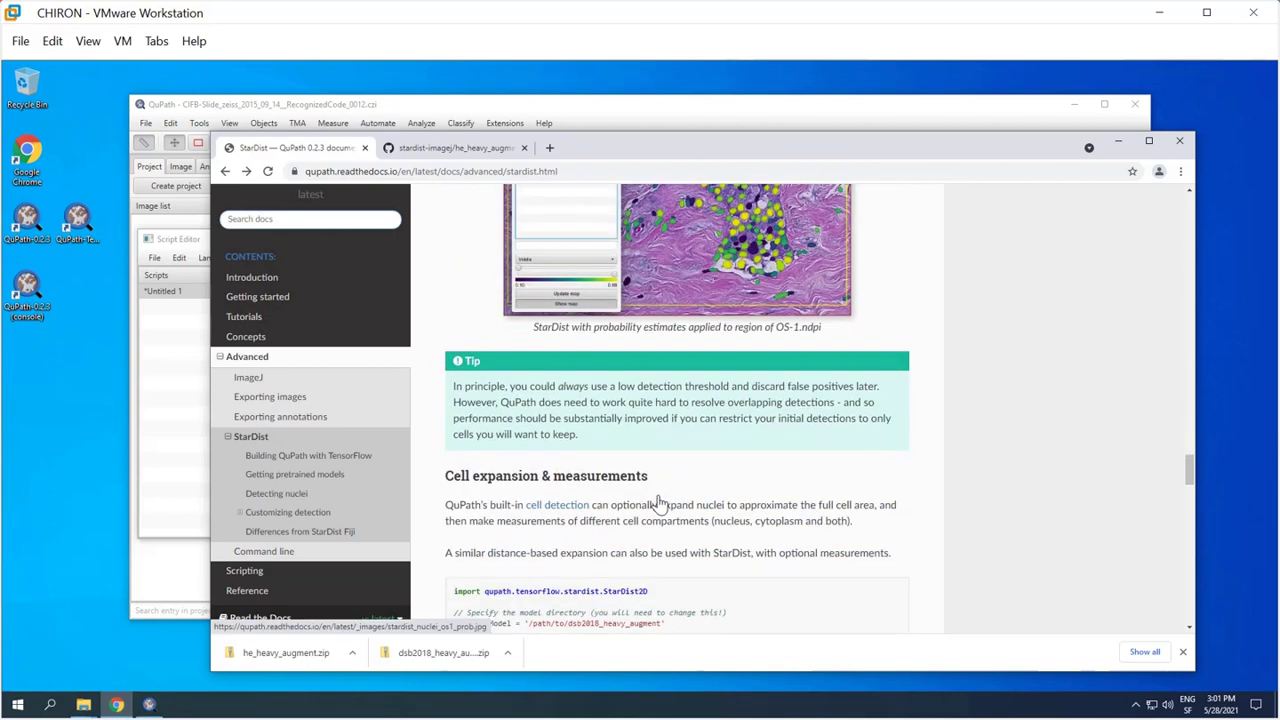
pyautogui.scroll(-3, 660, 503)
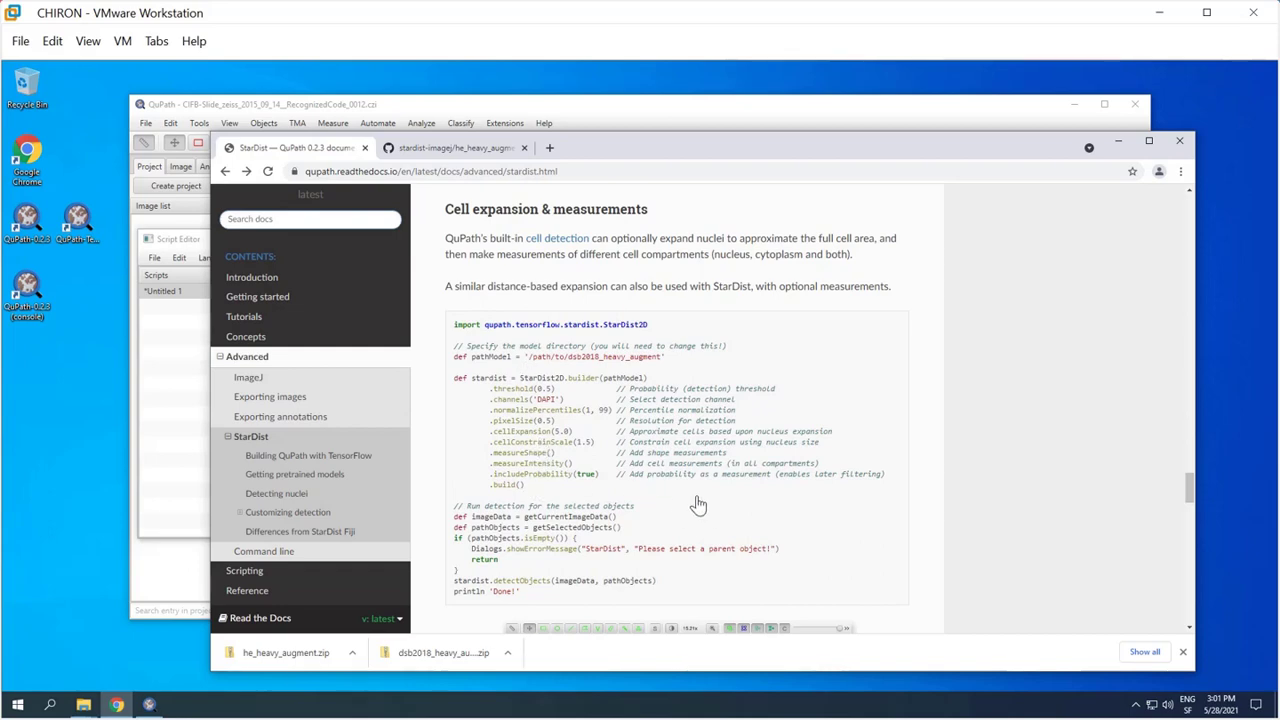
pyautogui.scroll(-3, 698, 503)
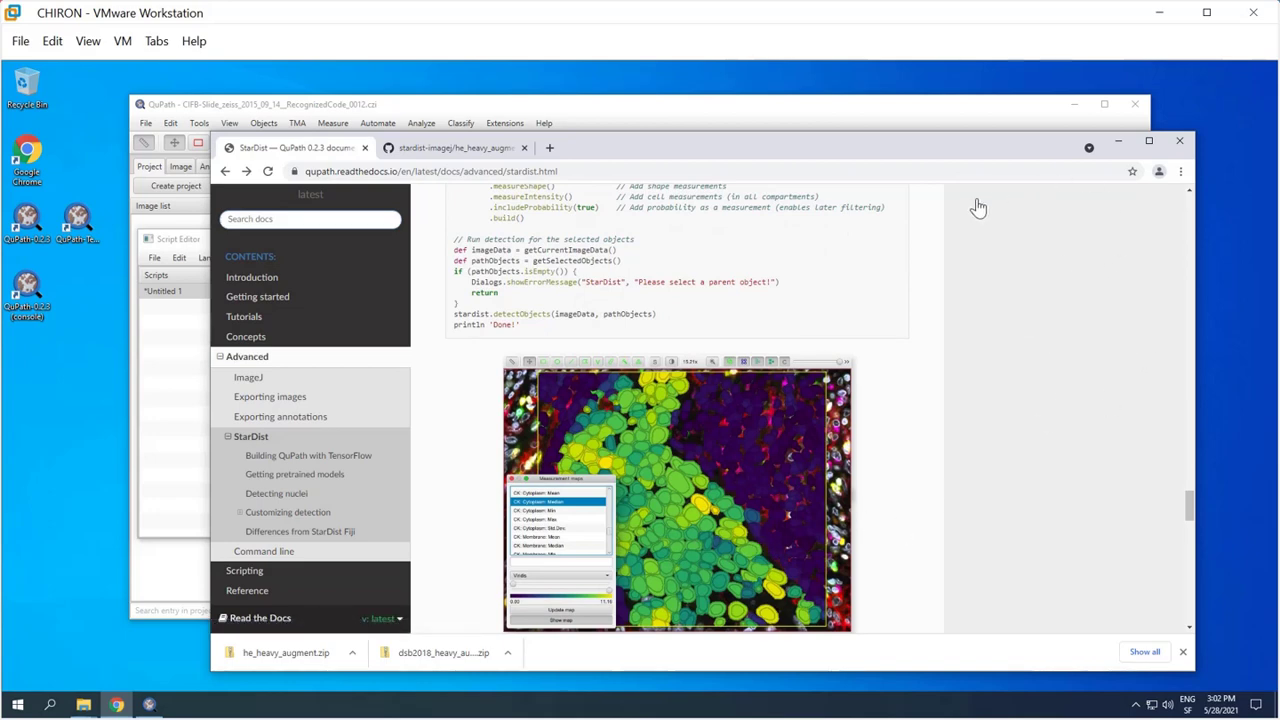
# Minimize Chrome and select the QuPath-Tensorflow desktop shortcut to return to QuPath
pyautogui.click(1118, 141)
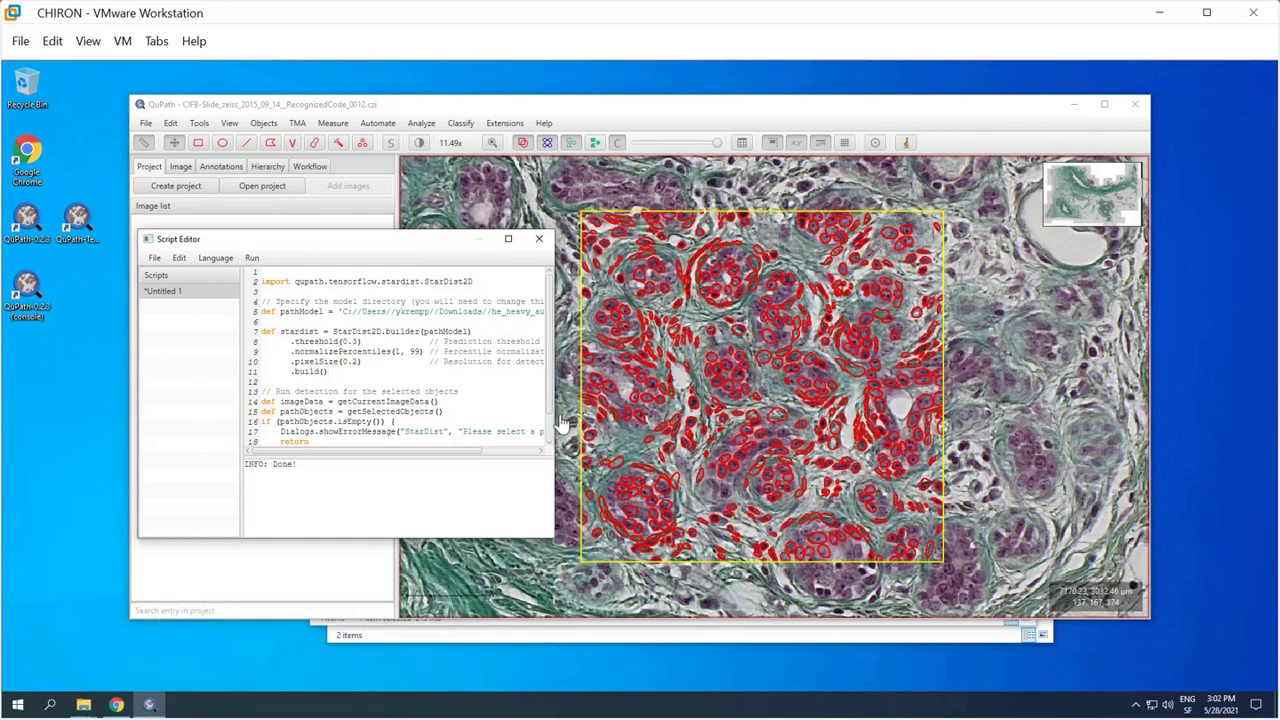
pyautogui.click(103, 250)
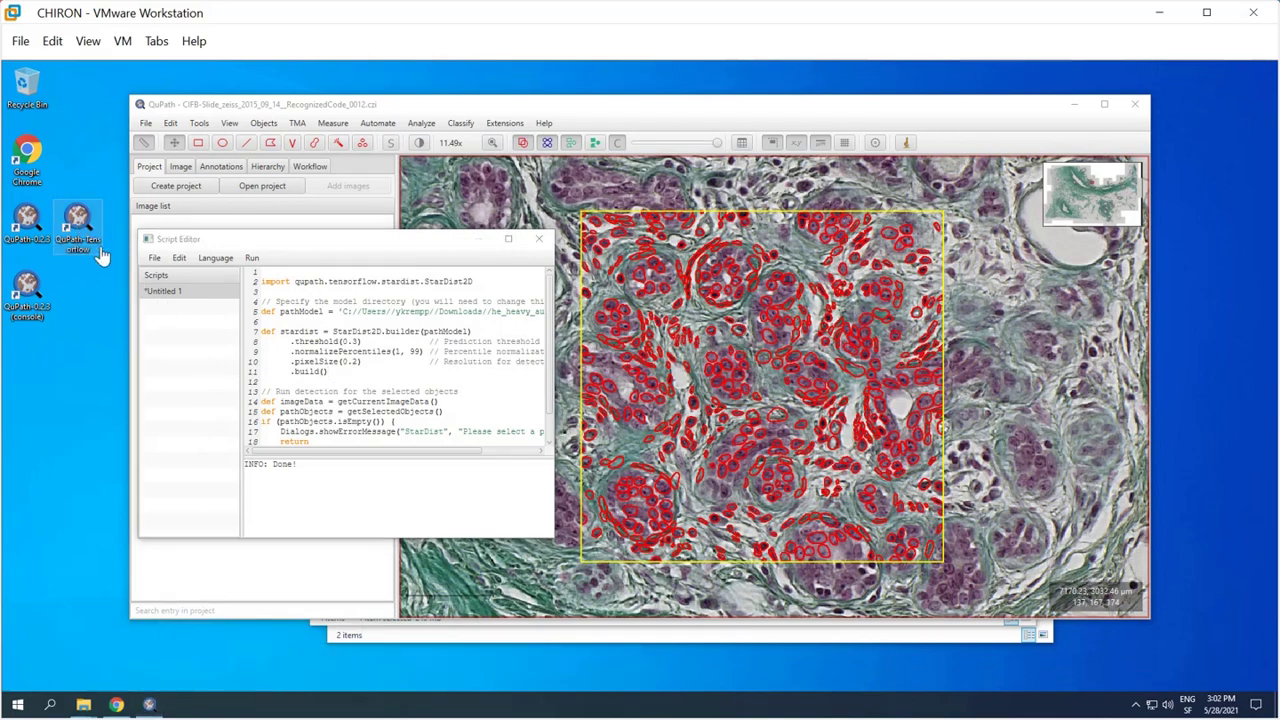